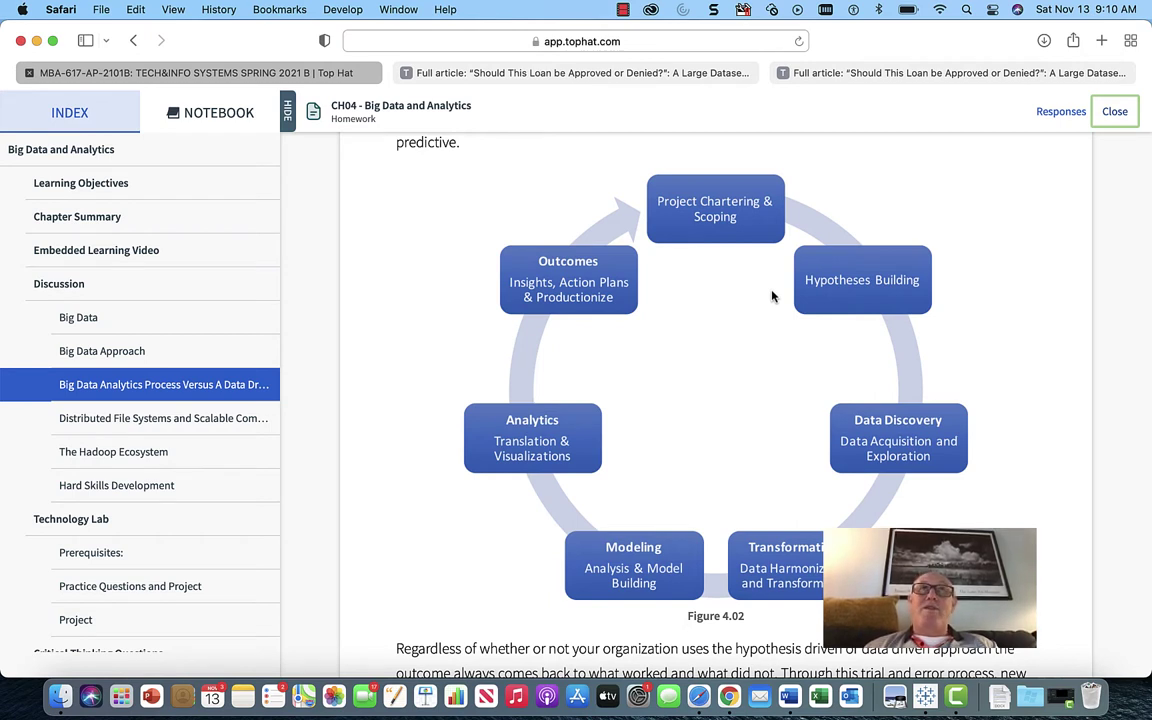
# Step: Switch to the "Should This Loan be Approved or Denied?" article and read from its abstract through the dataset background to Tables 1(a) and 1(b)
pyautogui.click(578, 76)
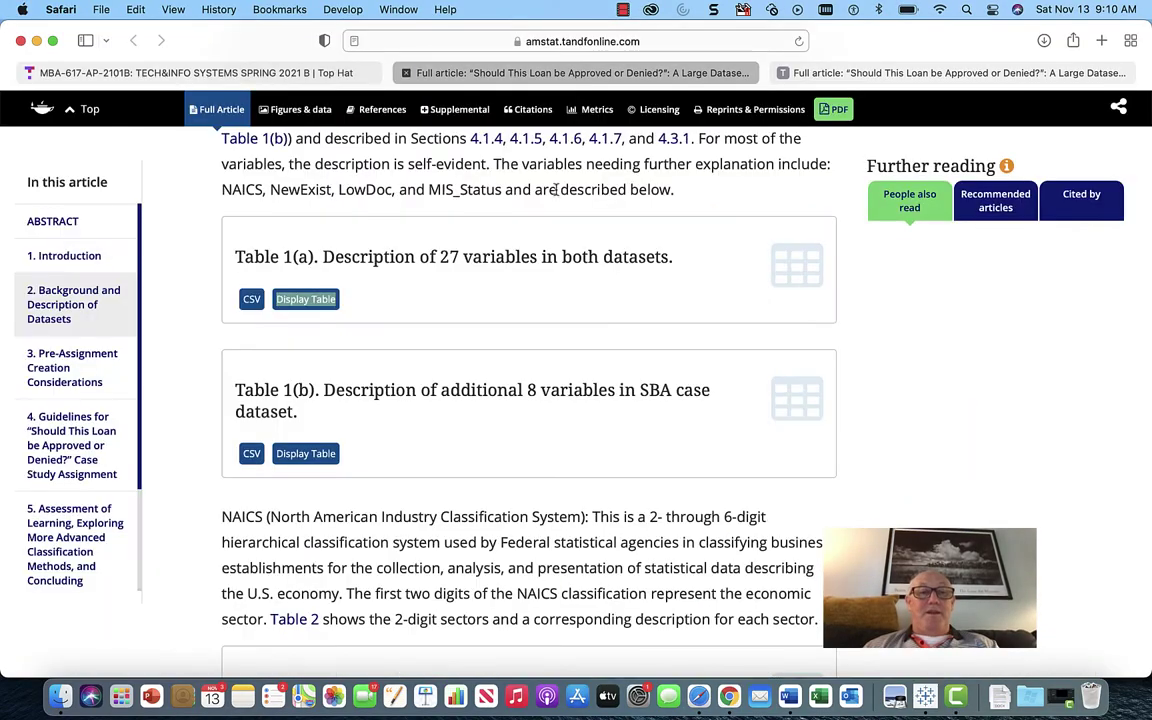
pyautogui.scroll(15, 555, 424)
pyautogui.scroll(5, 555, 349)
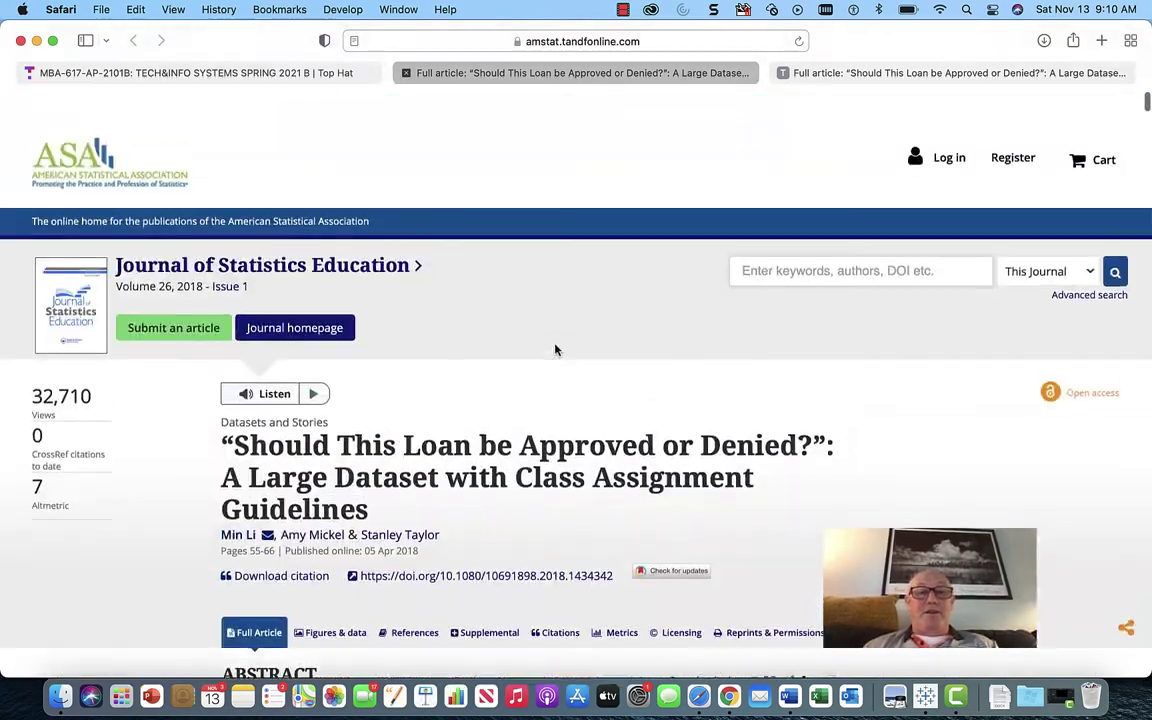
pyautogui.scroll(-1, 555, 349)
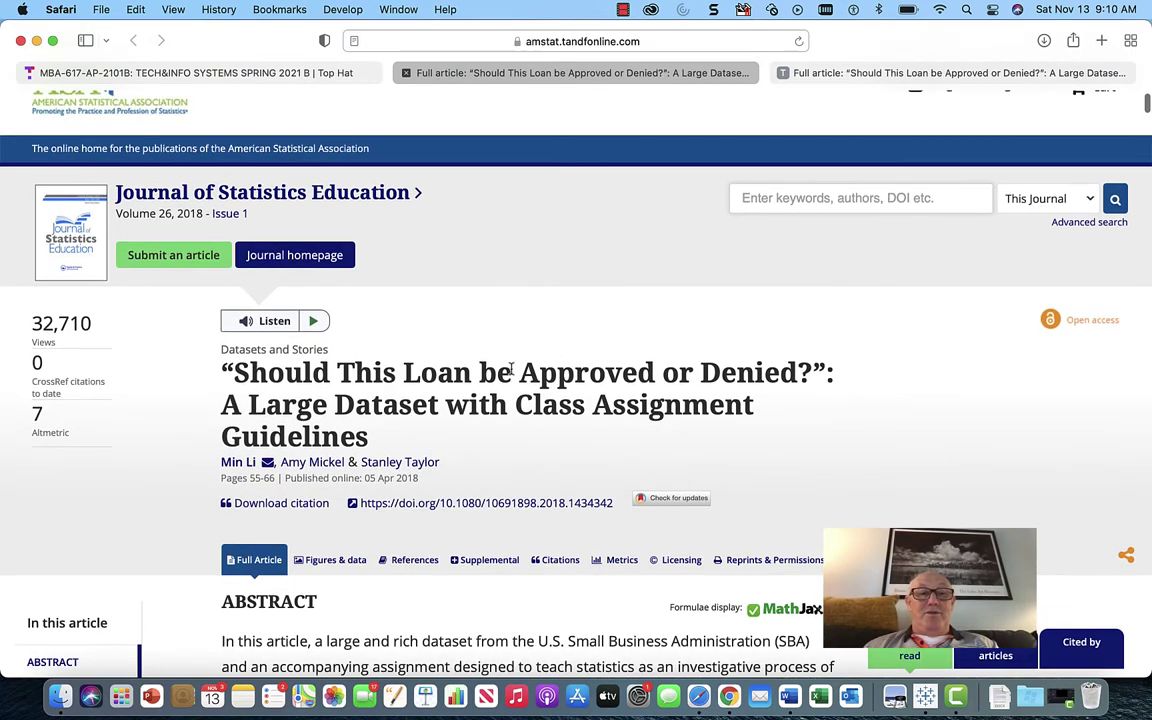
pyautogui.scroll(-5, 507, 391)
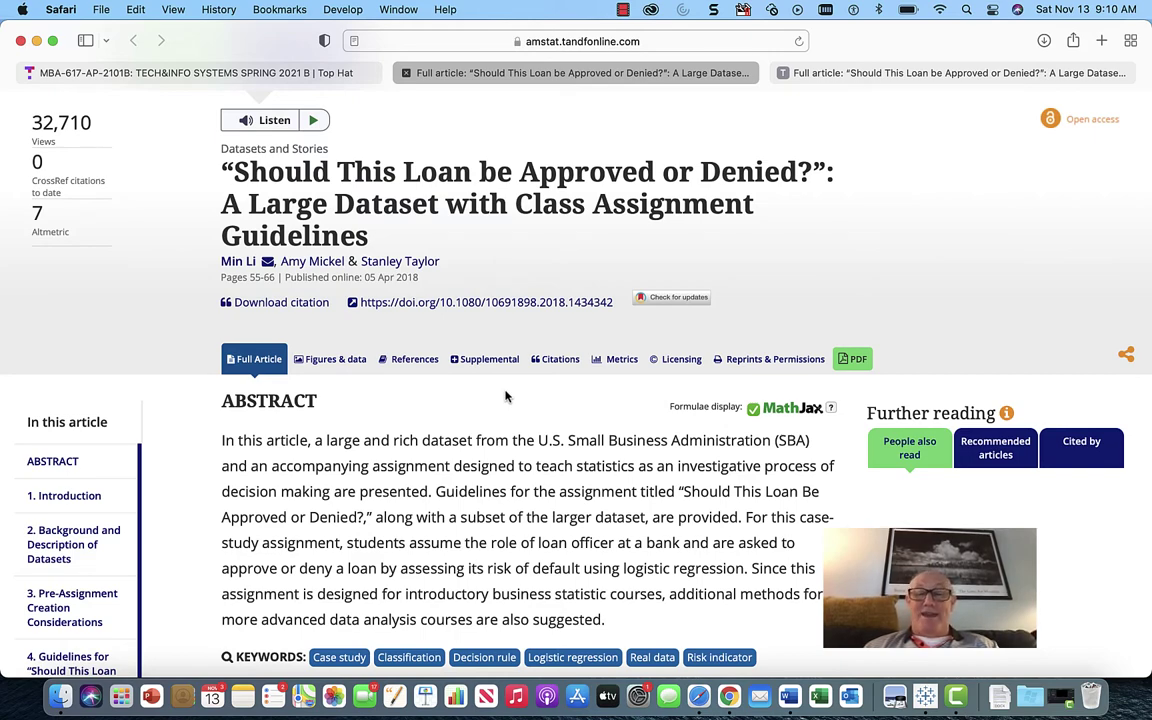
pyautogui.scroll(-5, 507, 397)
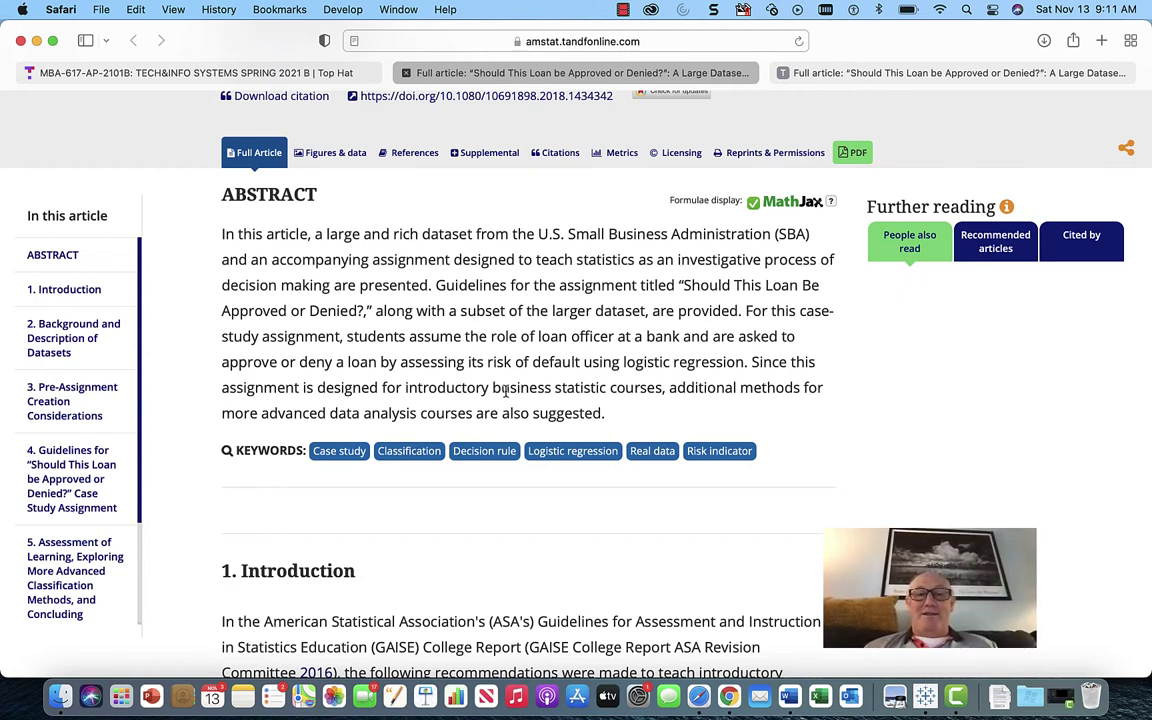
pyautogui.scroll(-10, 505, 391)
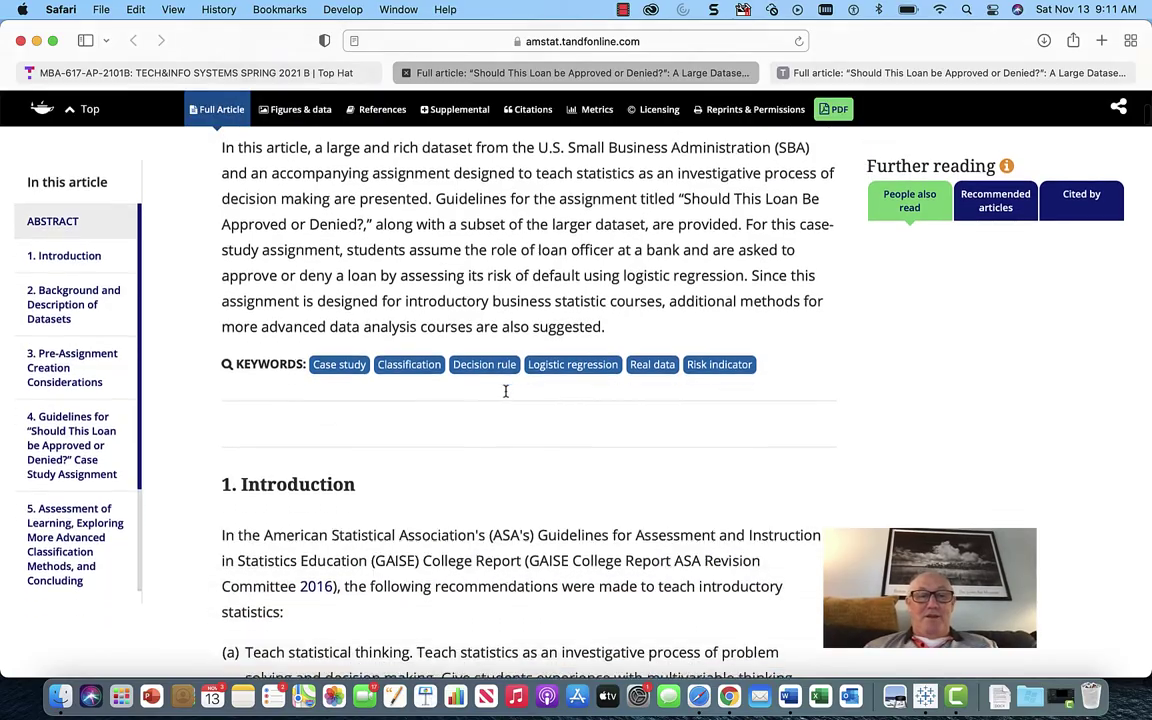
pyautogui.scroll(-10, 506, 396)
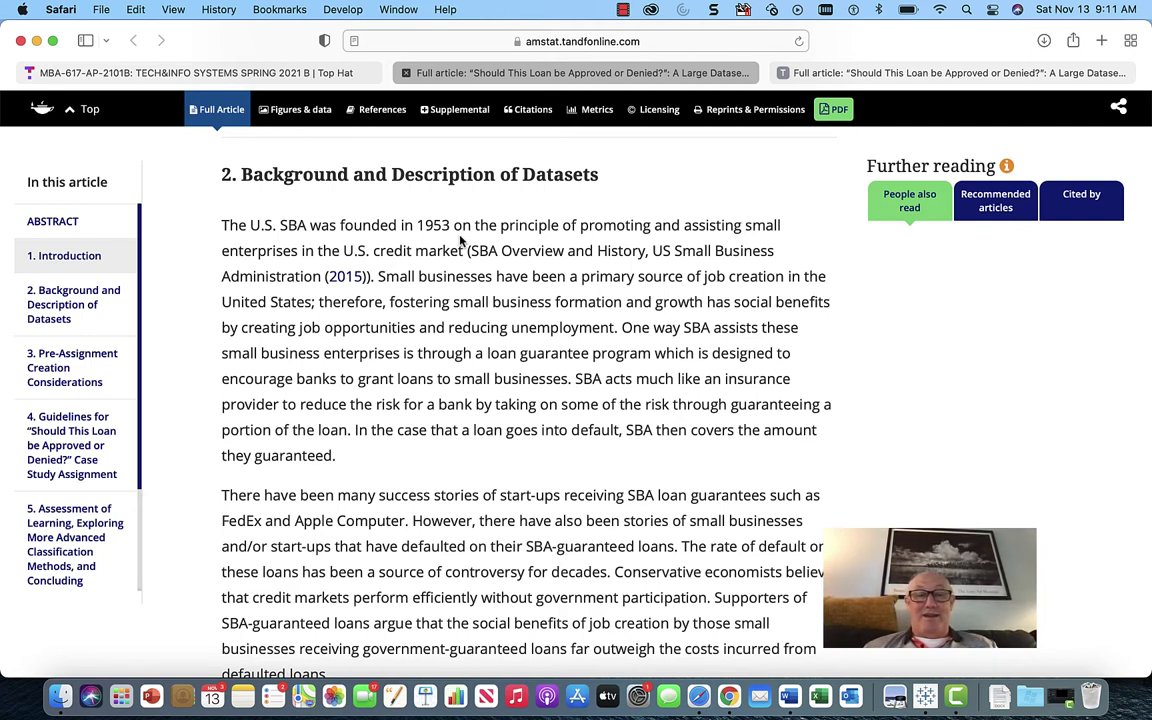
pyautogui.scroll(-10, 461, 240)
pyautogui.scroll(-7, 461, 240)
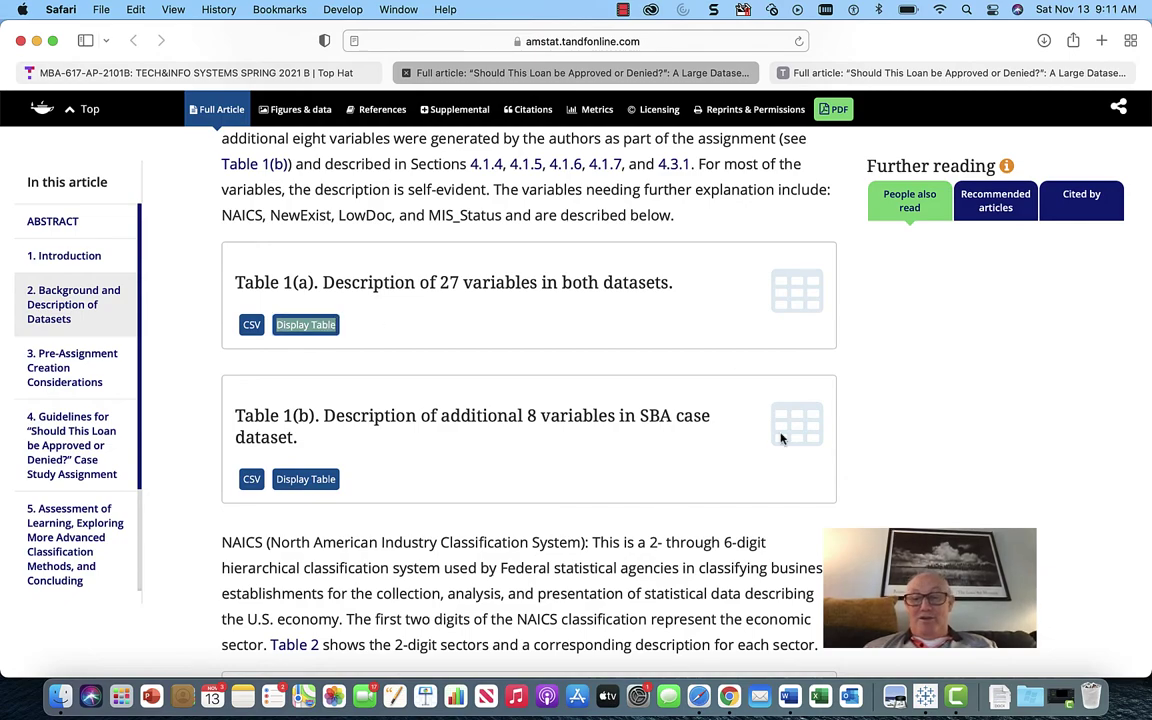
# Step: Switch to the IRON VIS Challenge document in Word and open the Kaggle SBA loans link under The Data Set
pyautogui.click(791, 700)
pyautogui.scroll(10, 628, 351)
pyautogui.scroll(-5, 628, 351)
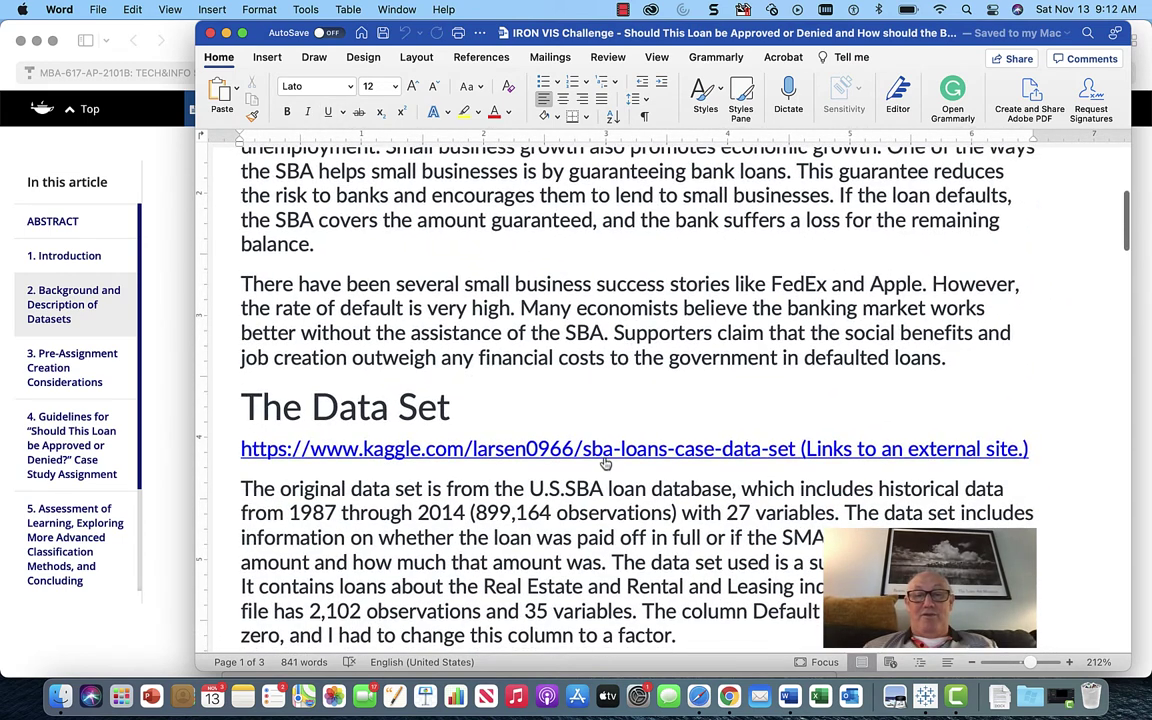
pyautogui.click(604, 462)
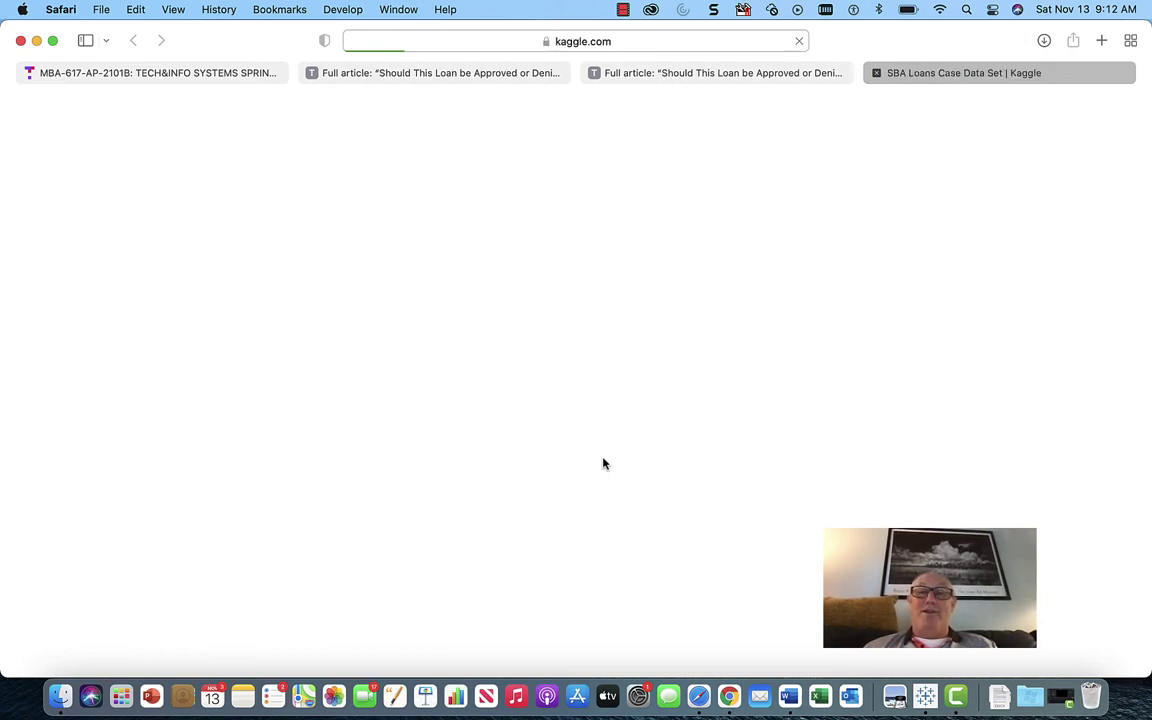
# Step: Download the SBAcase.11.13.17.csv file from the Kaggle data explorer
pyautogui.scroll(-1, 603, 463)
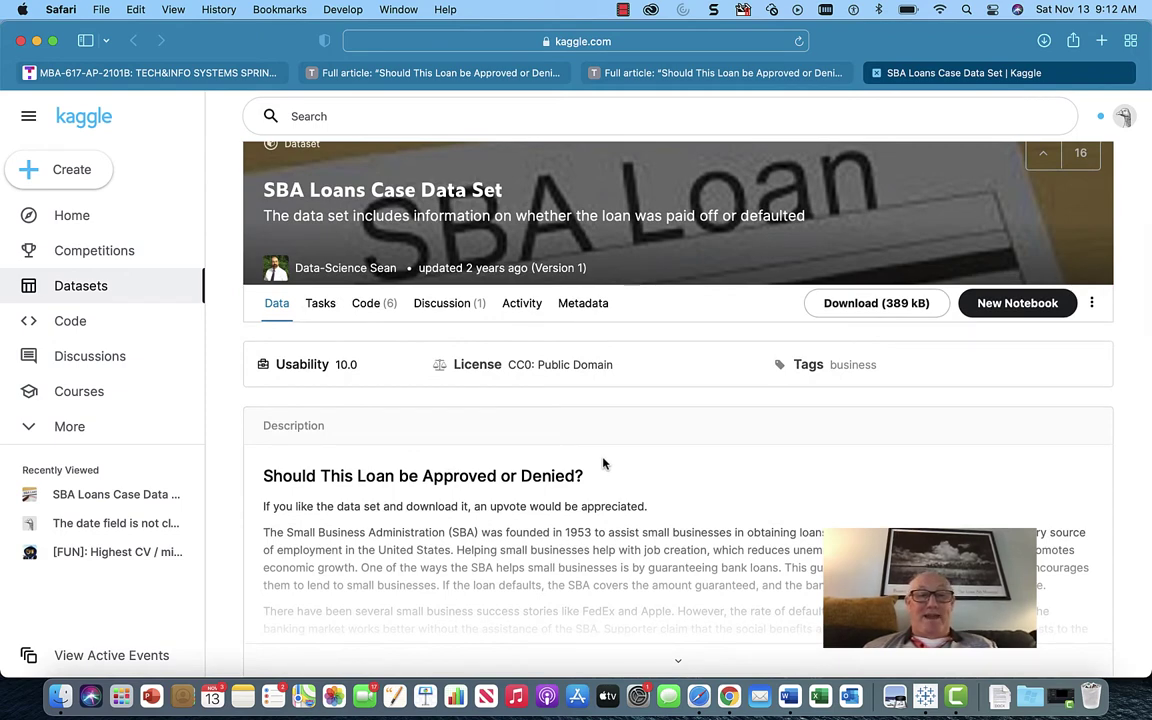
pyautogui.scroll(-8, 603, 463)
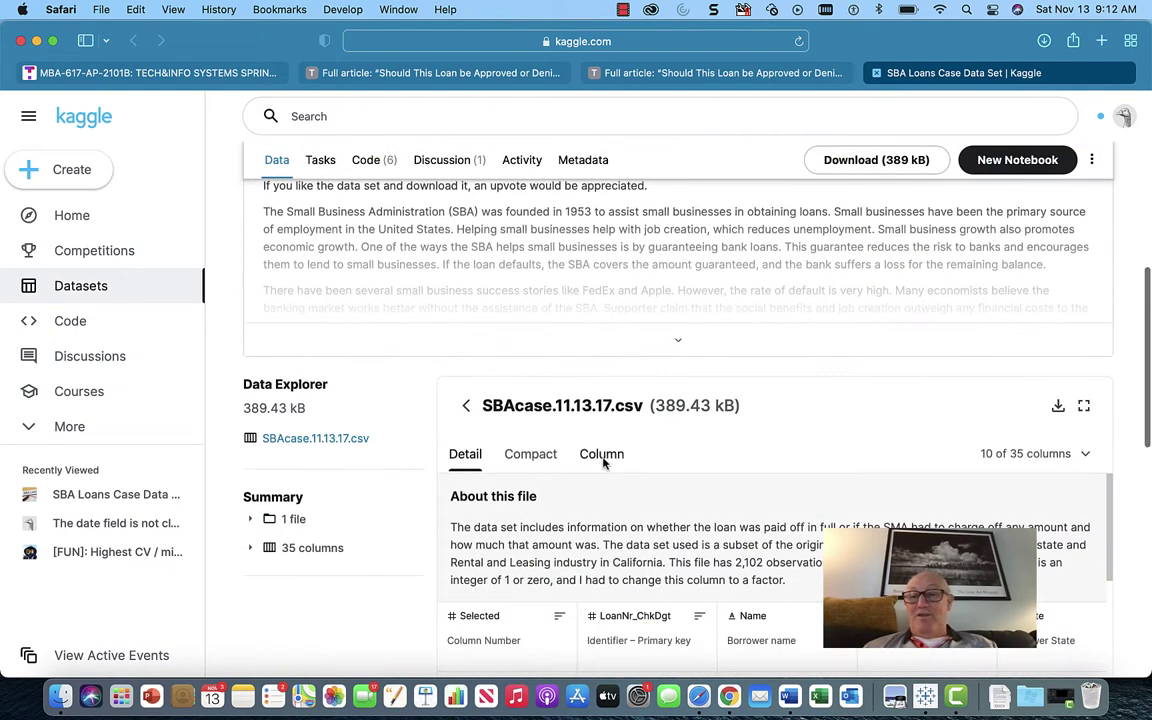
pyautogui.click(1058, 406)
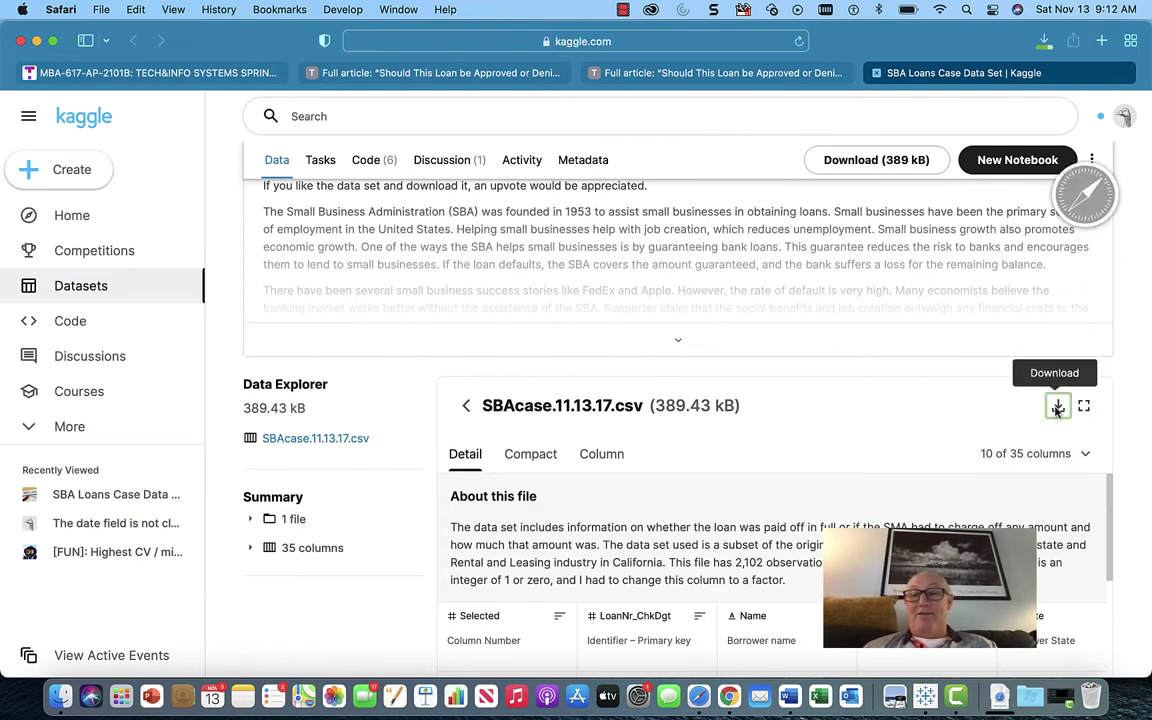
# Step: Examine the SBAcase.11.13.17.csv preview, from the borrower columns across to NAICS and ApprovalDate, and its file description
pyautogui.scroll(-3, 918, 391)
pyautogui.scroll(-5, 918, 391)
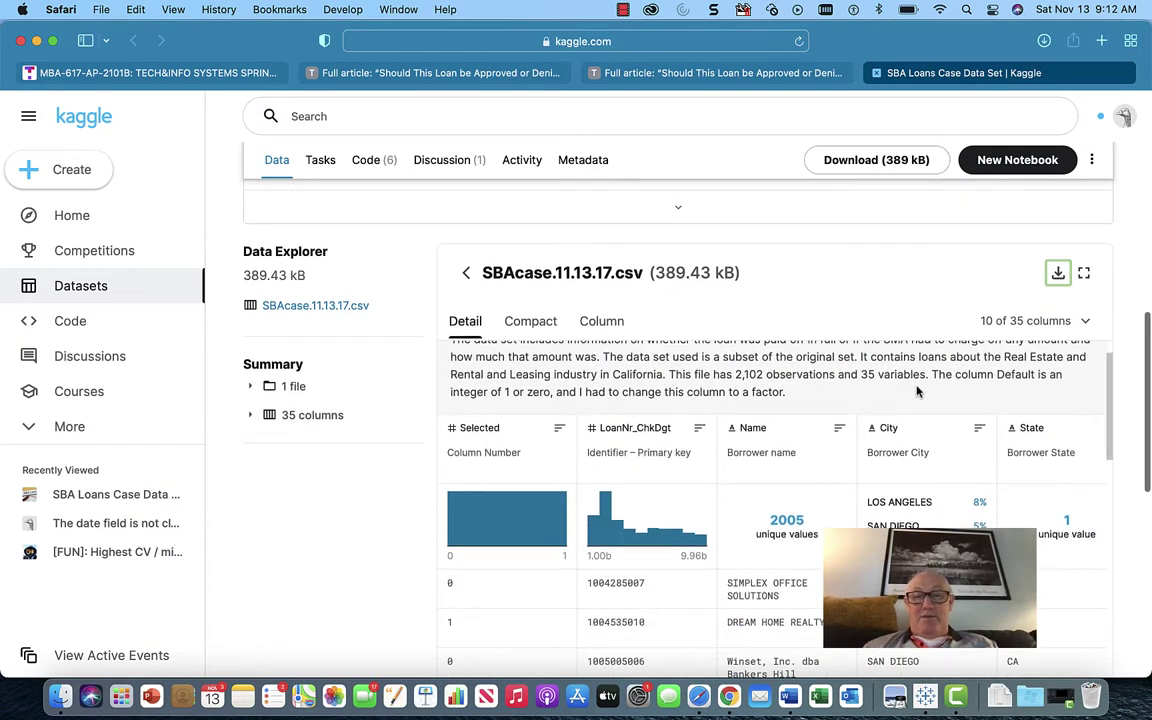
pyautogui.scroll(2, 645, 507)
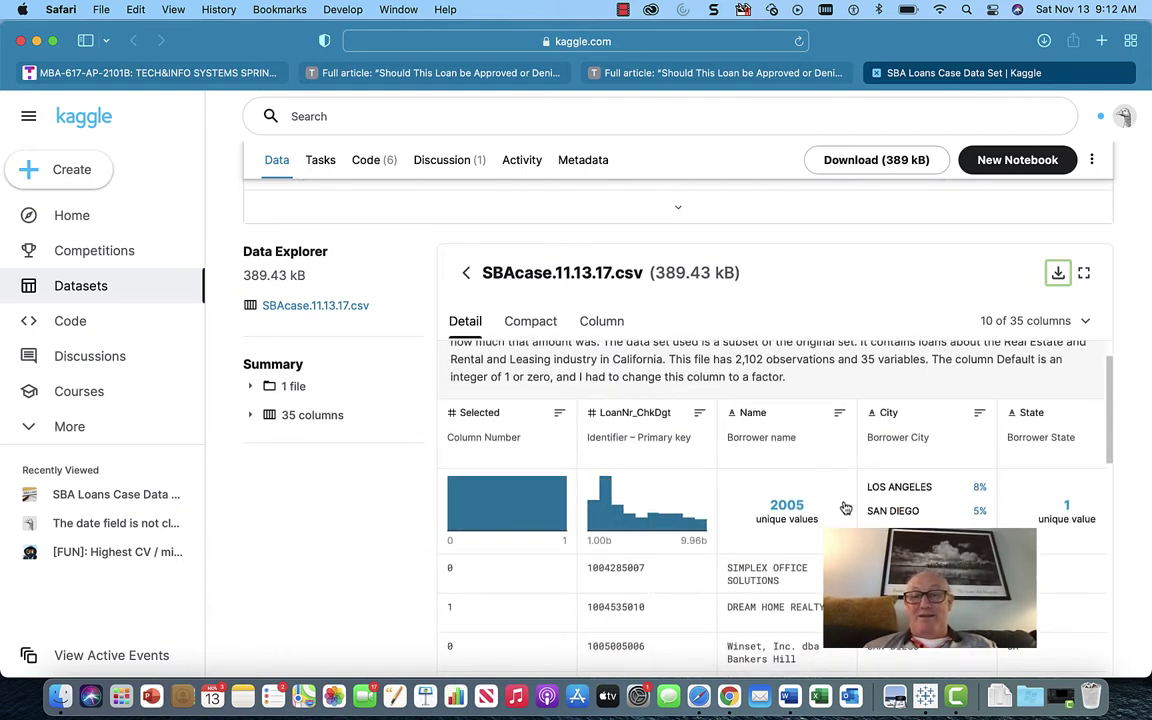
pyautogui.hscroll(3, 800, 500)
pyautogui.scroll(-1, 800, 500)
pyautogui.hscroll(5, 849, 511)
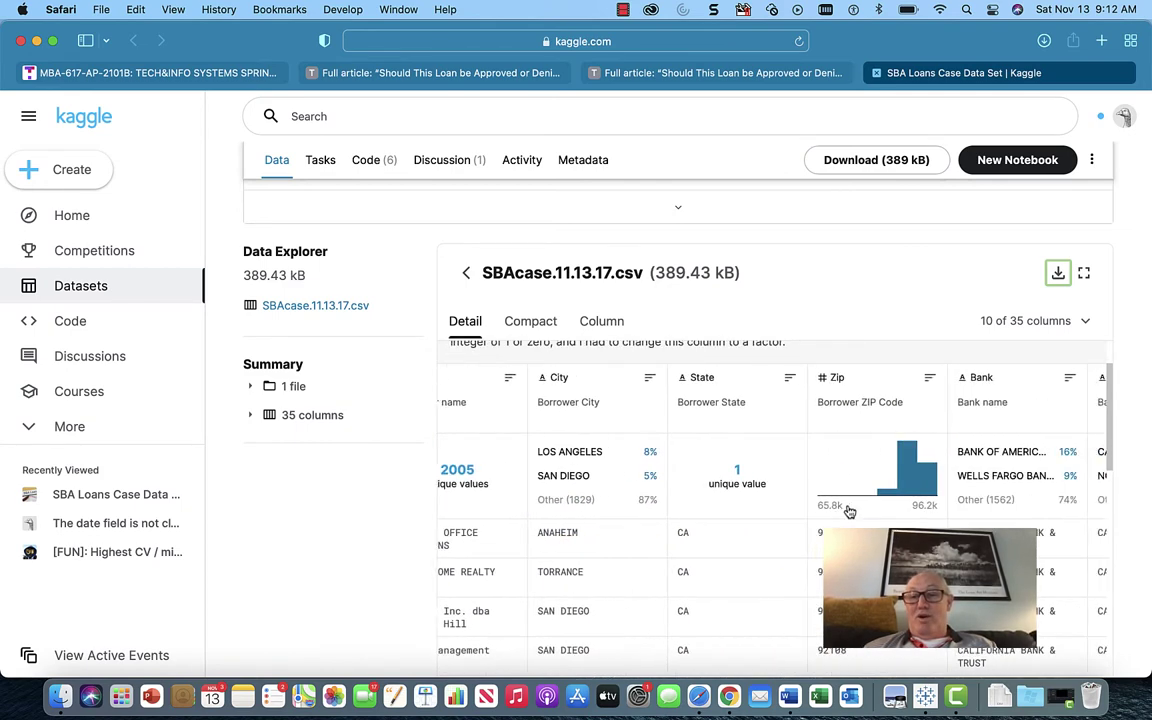
pyautogui.scroll(1, 849, 511)
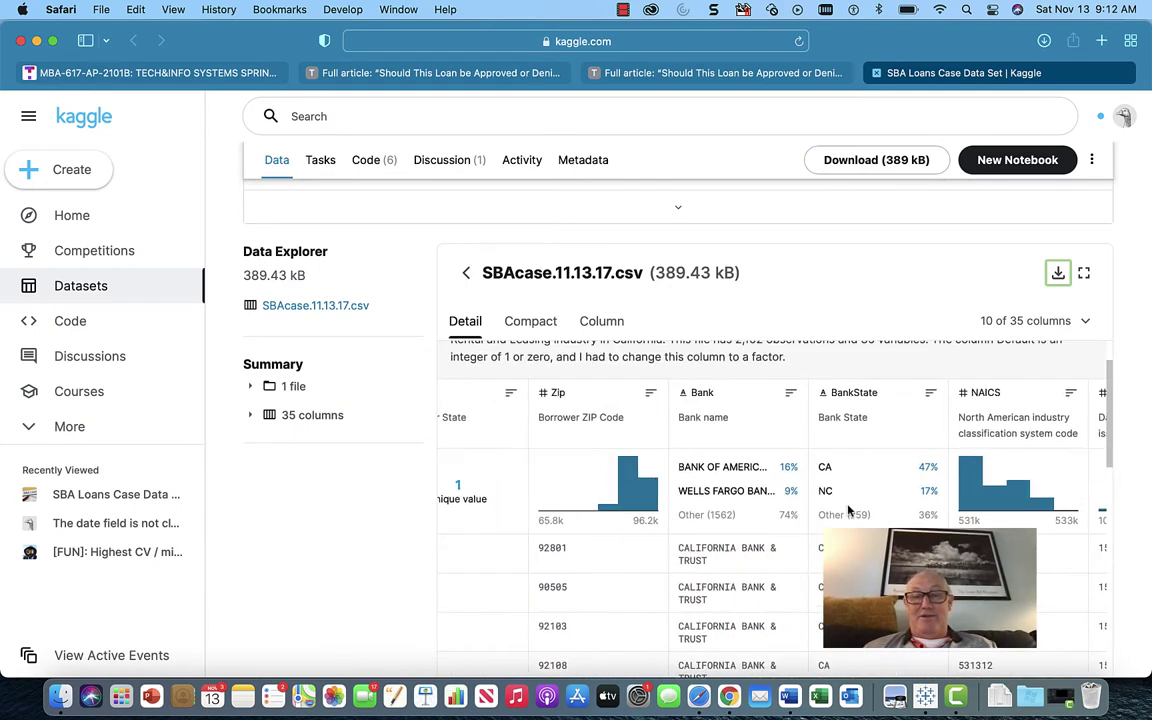
pyautogui.hscroll(3, 849, 511)
pyautogui.scroll(1, 849, 511)
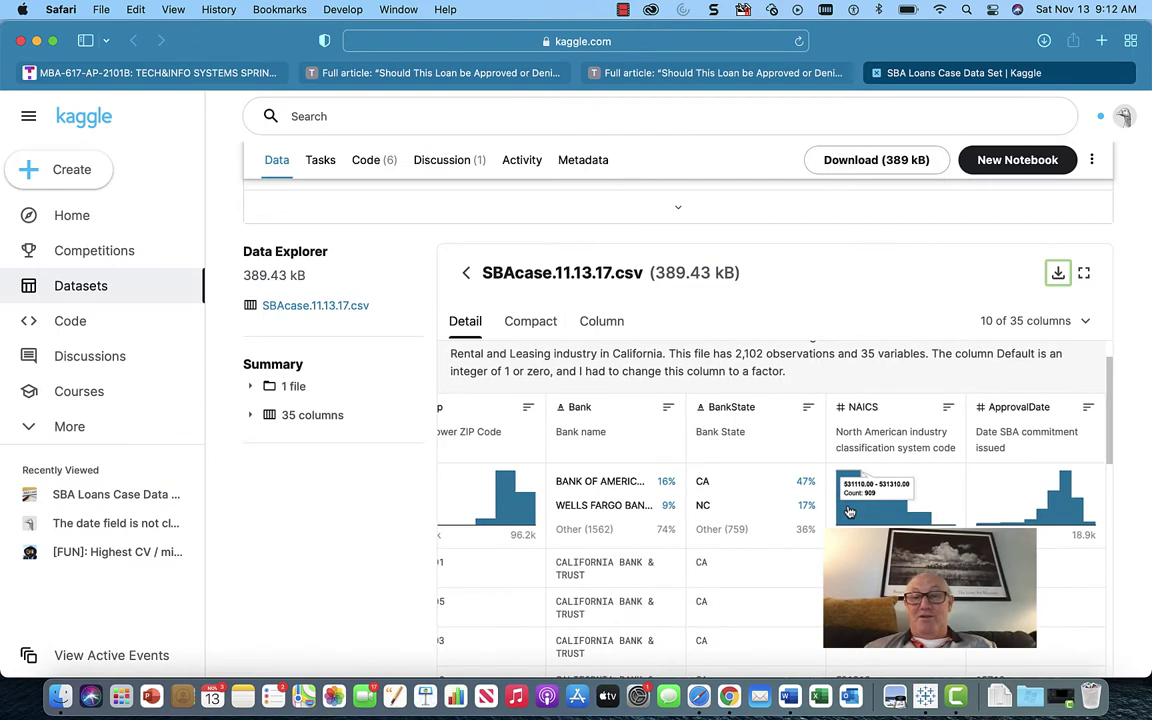
pyautogui.hscroll(-1, 830, 495)
pyautogui.scroll(-1, 830, 495)
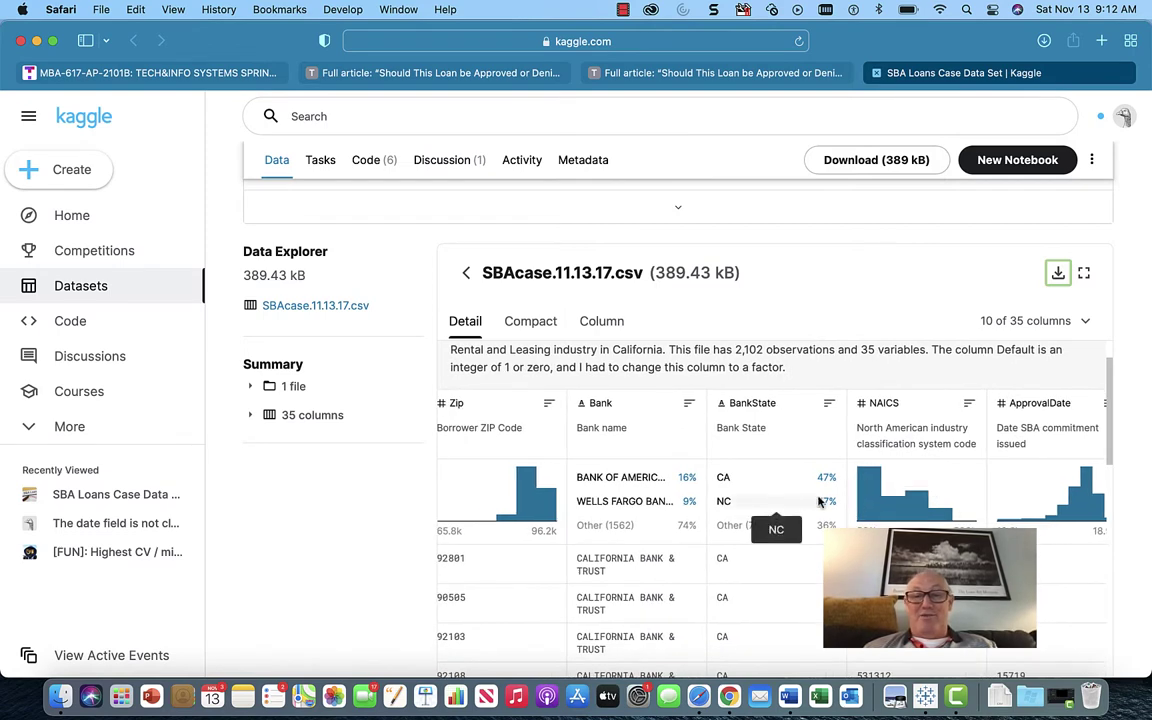
pyautogui.hscroll(-6, 780, 505)
pyautogui.hscroll(-5, 793, 508)
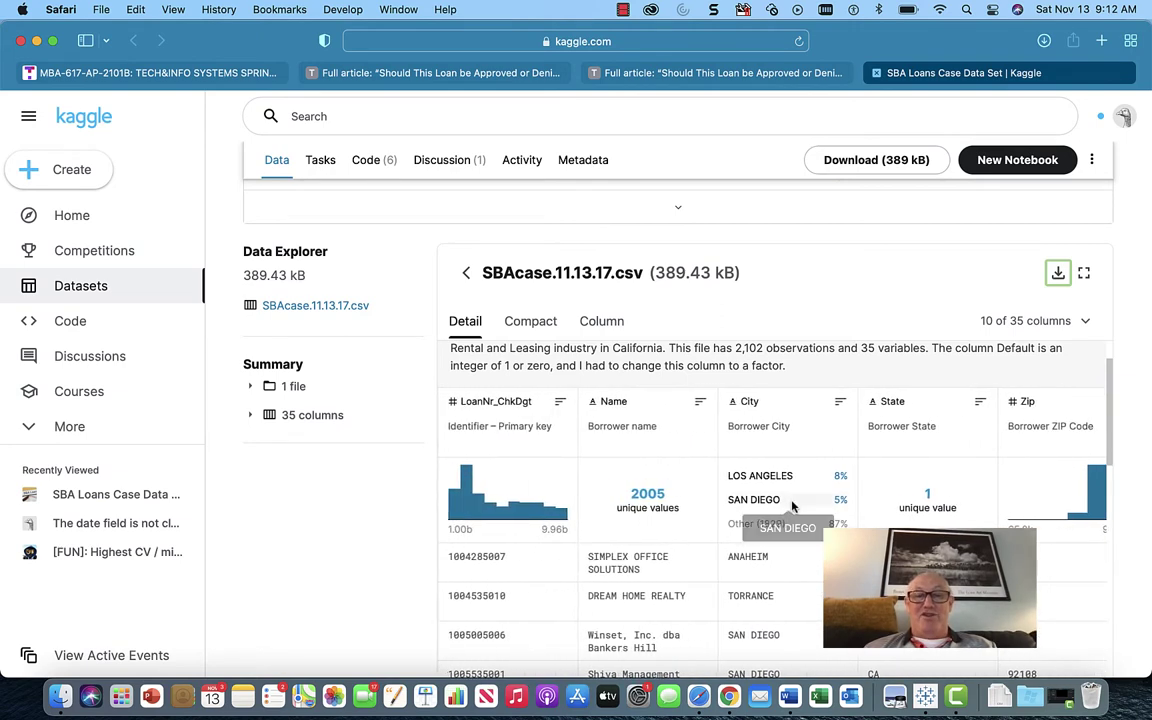
pyautogui.scroll(-2, 793, 508)
pyautogui.scroll(4, 793, 508)
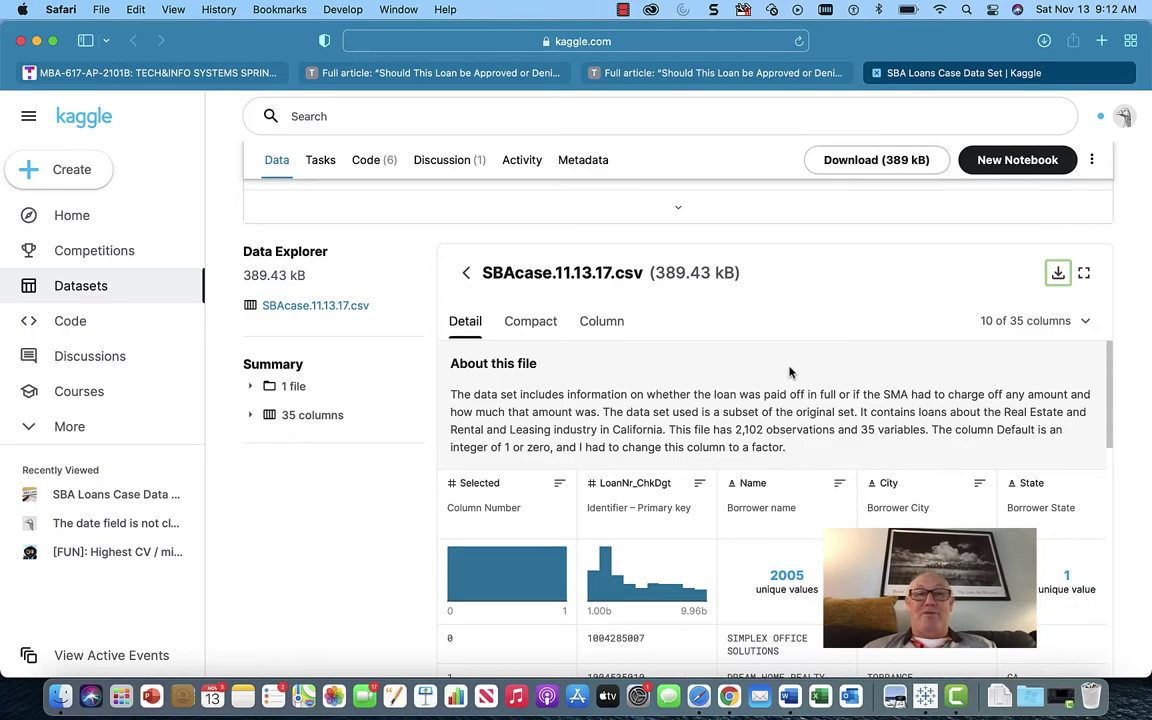
# Step: Review the journal article's title and abstract, and revisit the Kaggle SBA Loans Case Data Set page
pyautogui.click(386, 70)
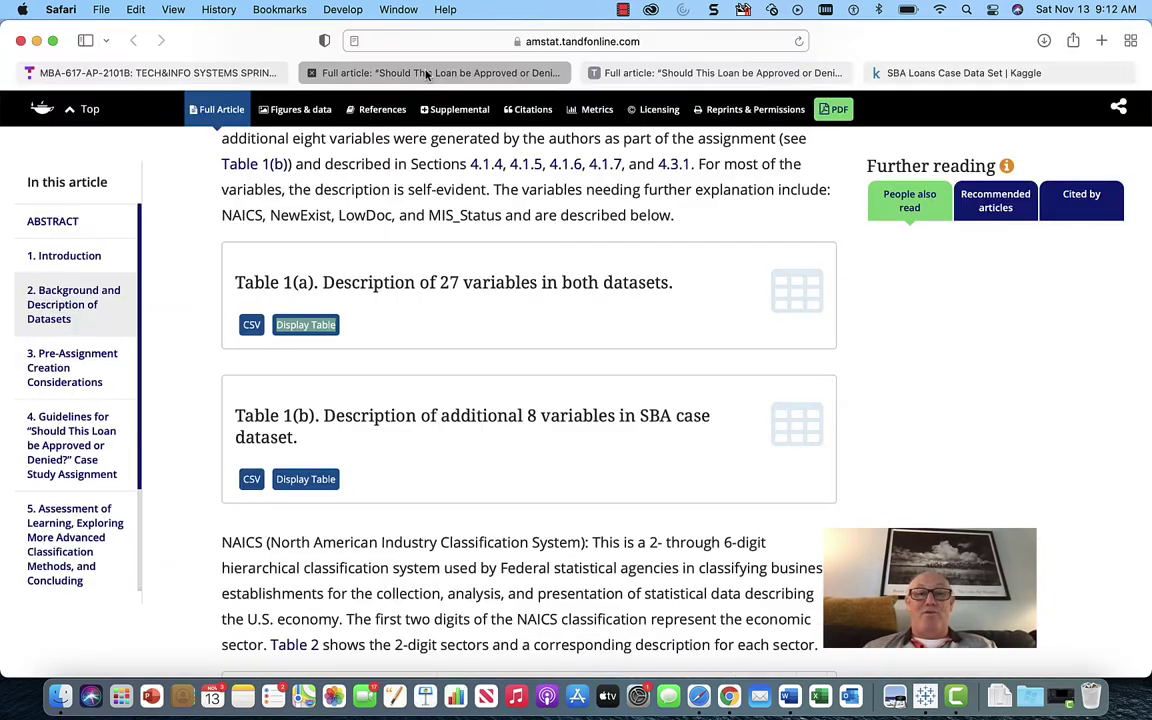
pyautogui.scroll(20, 457, 365)
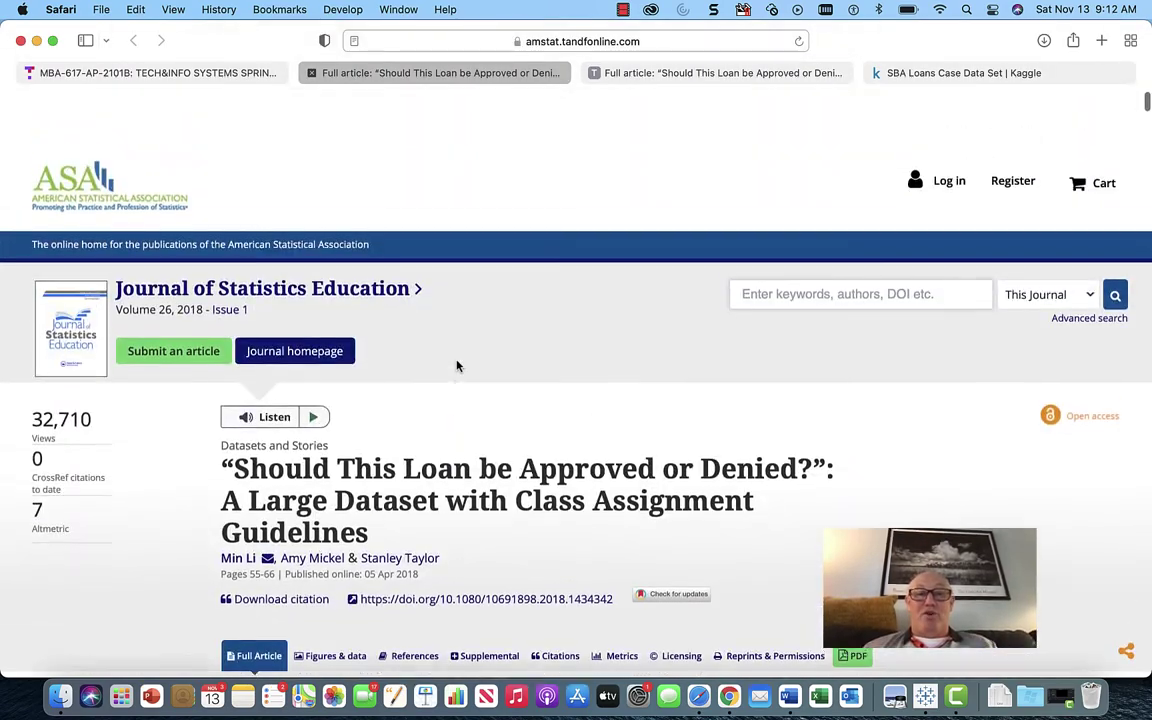
pyautogui.scroll(-3, 457, 365)
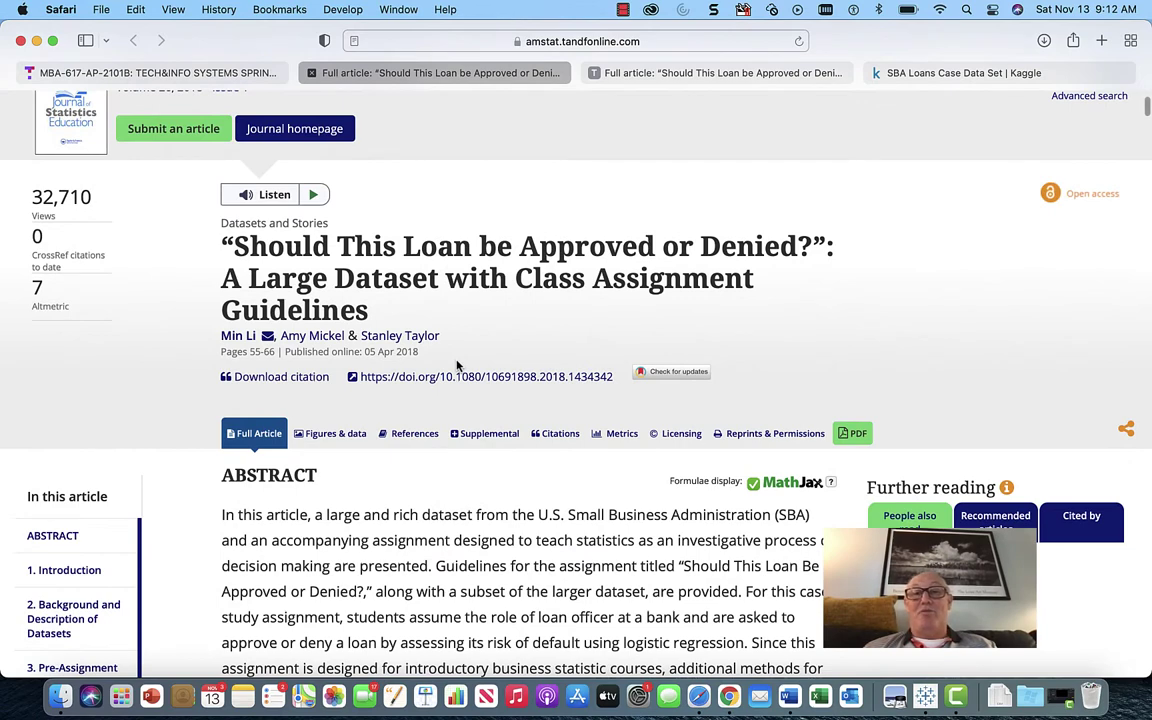
pyautogui.scroll(-3, 457, 365)
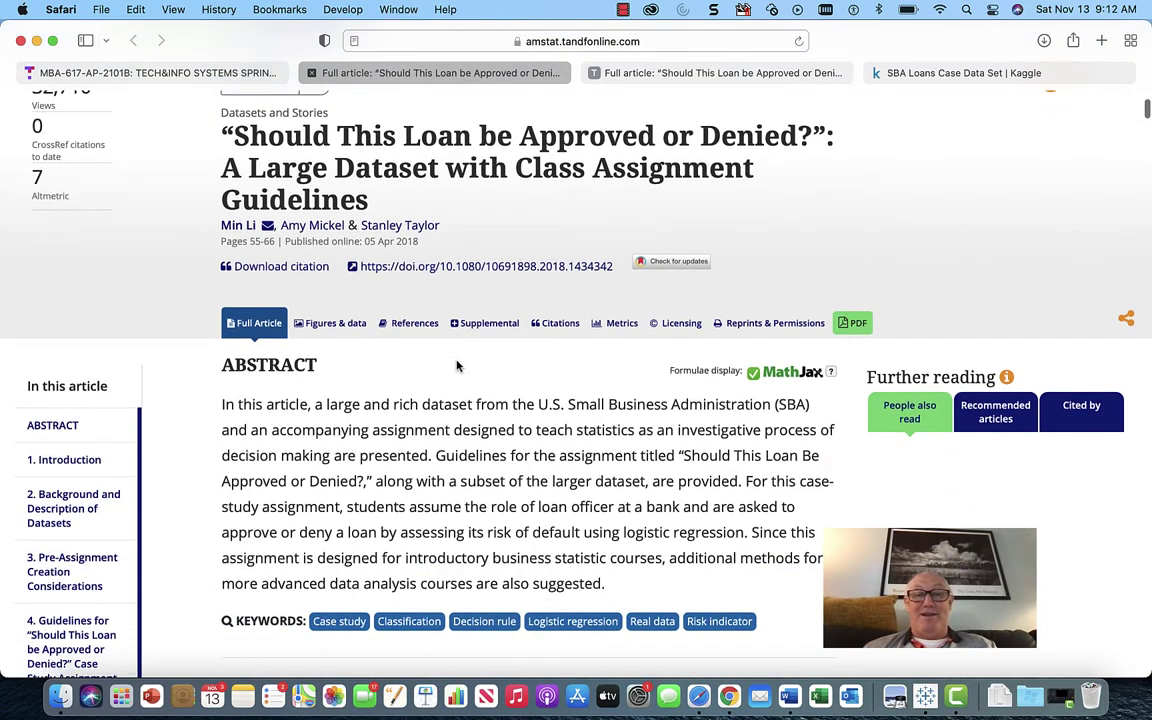
pyautogui.scroll(-1, 457, 365)
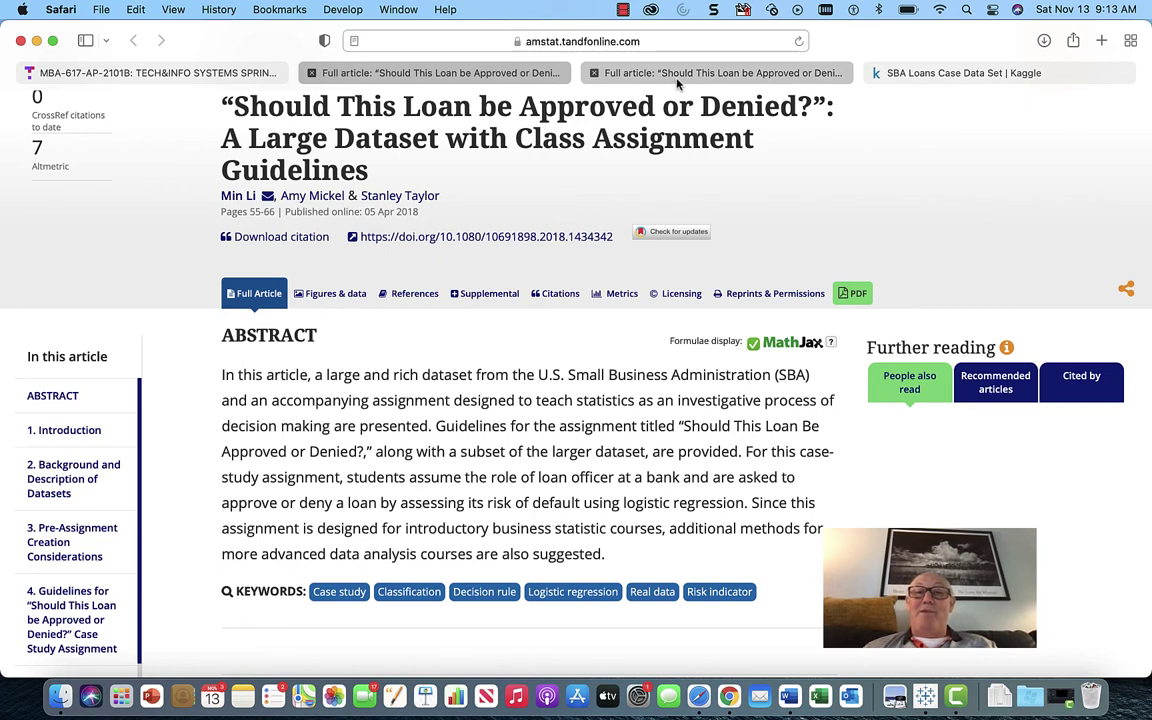
pyautogui.moveTo(676, 82)
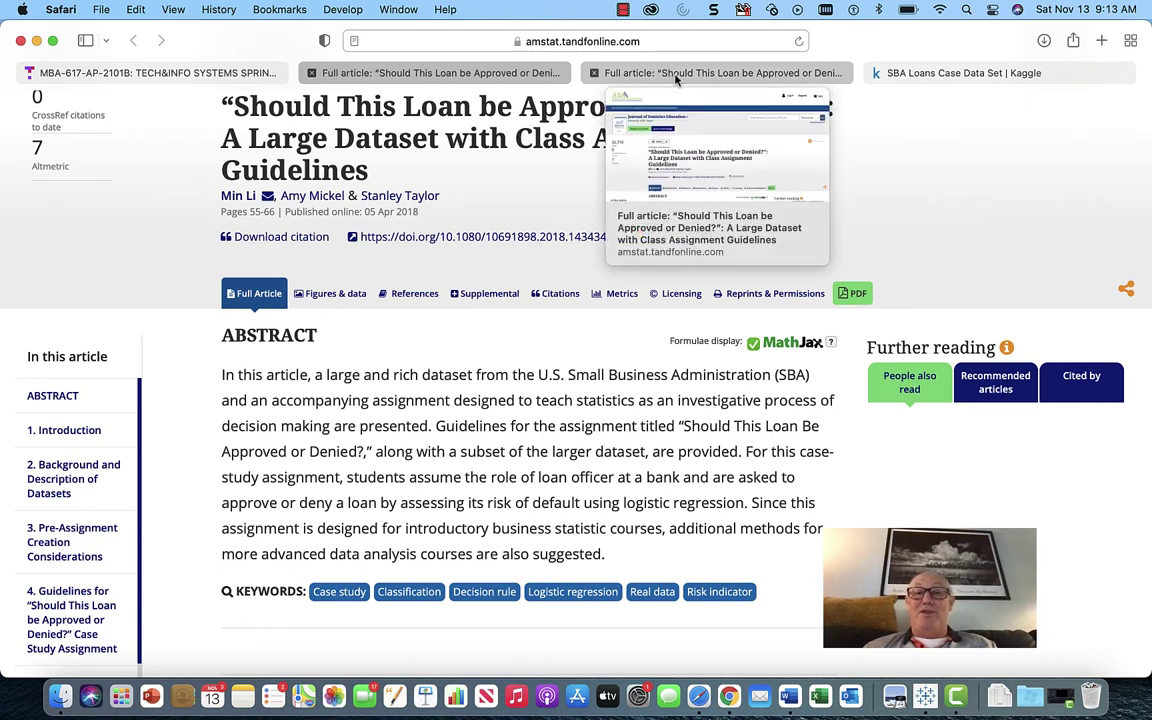
pyautogui.click(942, 80)
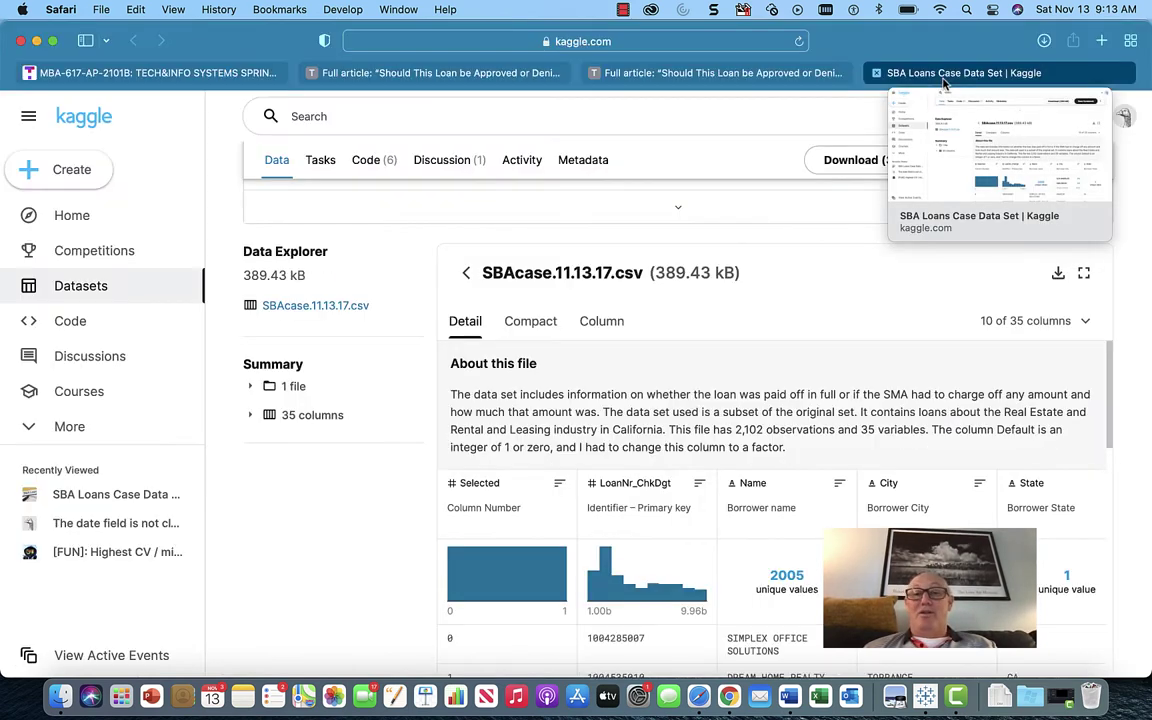
# Step: Return to the journal article and display Table 1(a), the description of 27 variables in both datasets
pyautogui.click(400, 80)
pyautogui.scroll(-10, 516, 342)
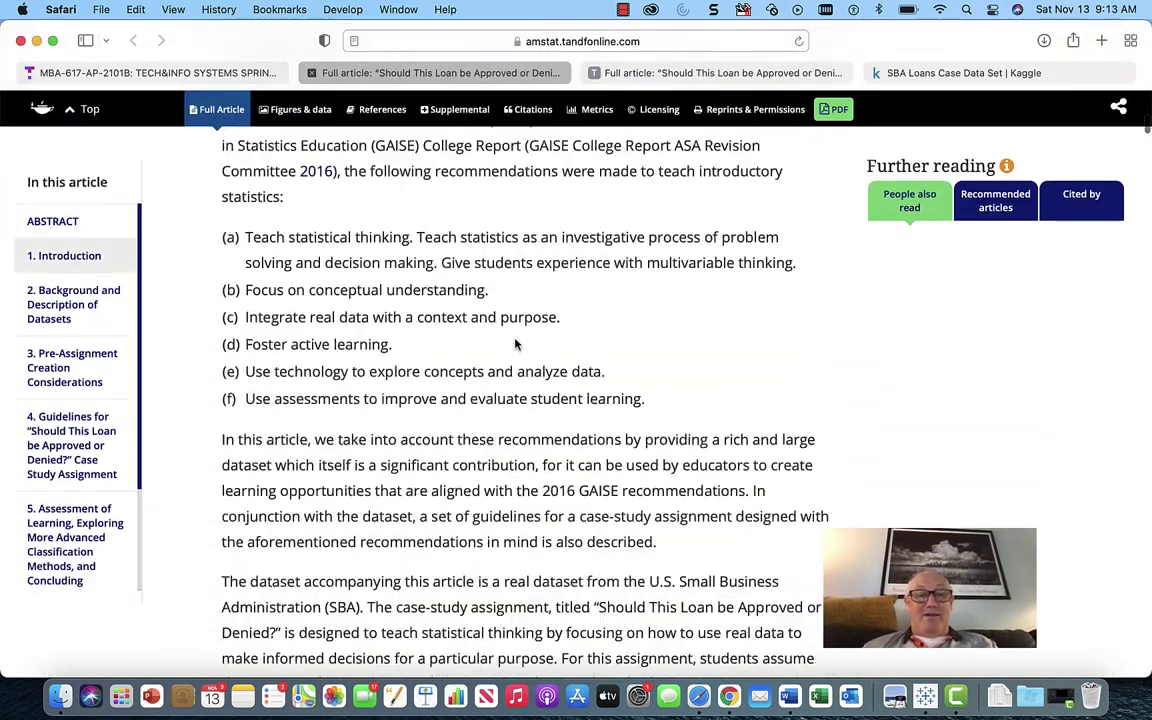
pyautogui.scroll(-15, 516, 342)
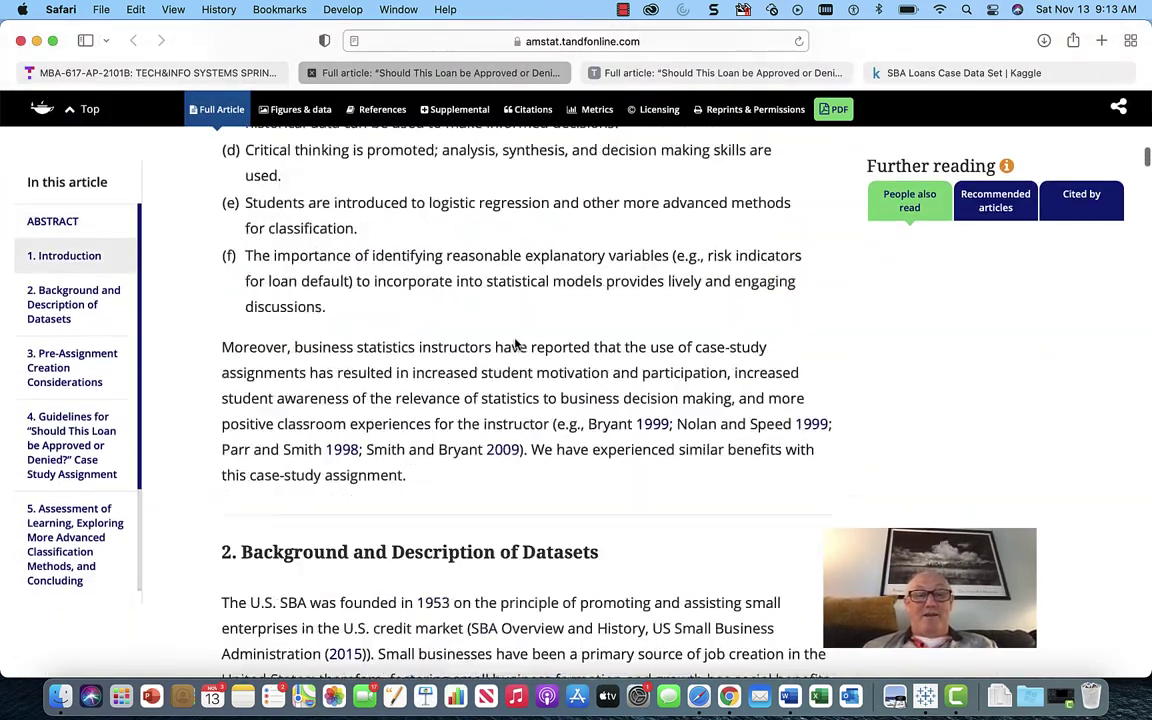
pyautogui.scroll(-12, 516, 342)
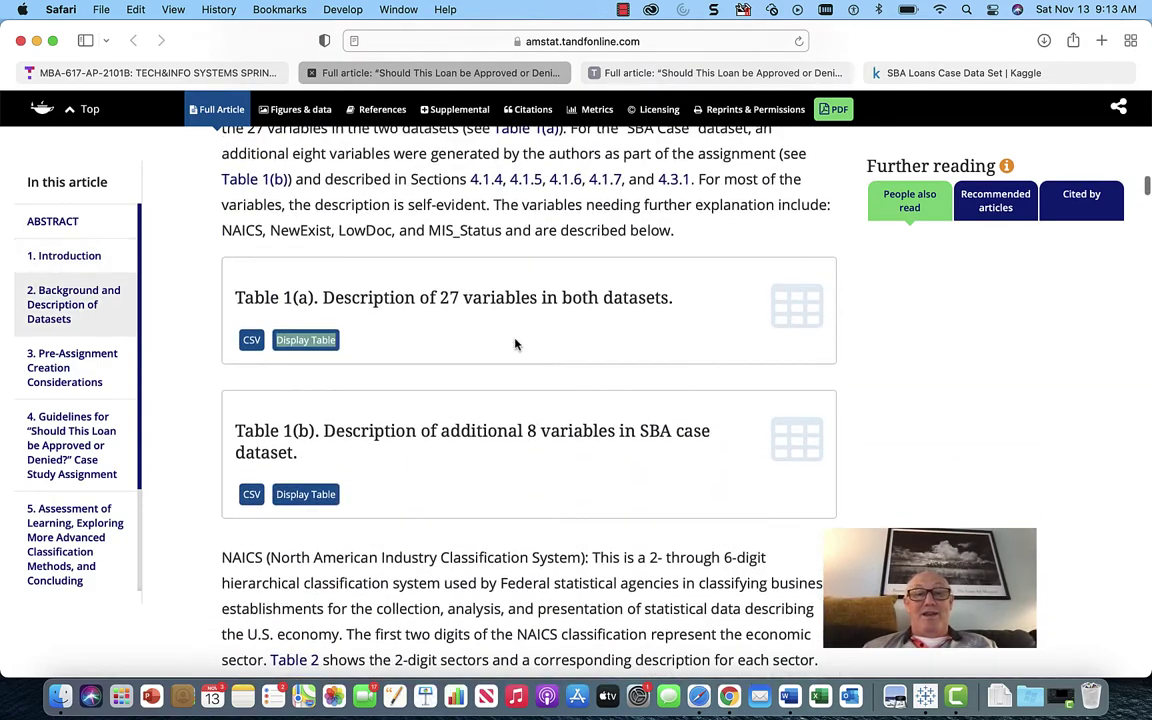
pyautogui.scroll(1, 516, 342)
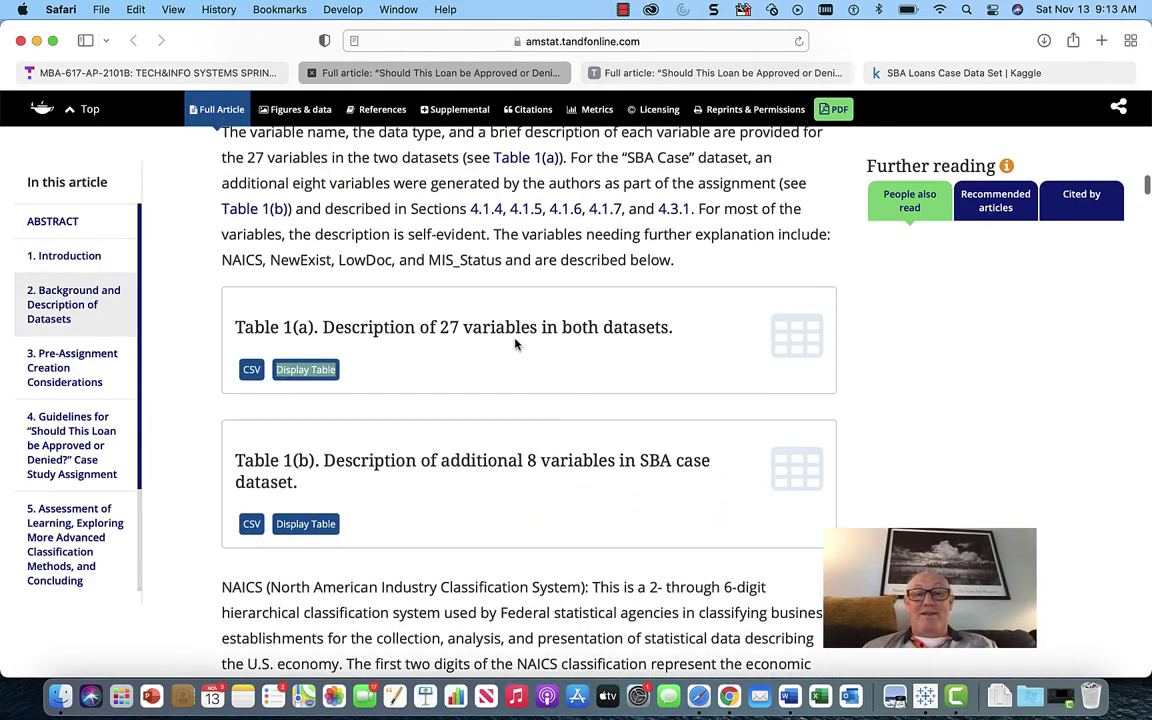
pyautogui.click(318, 372)
# Step: Examine the variable names, data types and descriptions listed in Table 1(a)
pyautogui.scroll(-2, 616, 387)
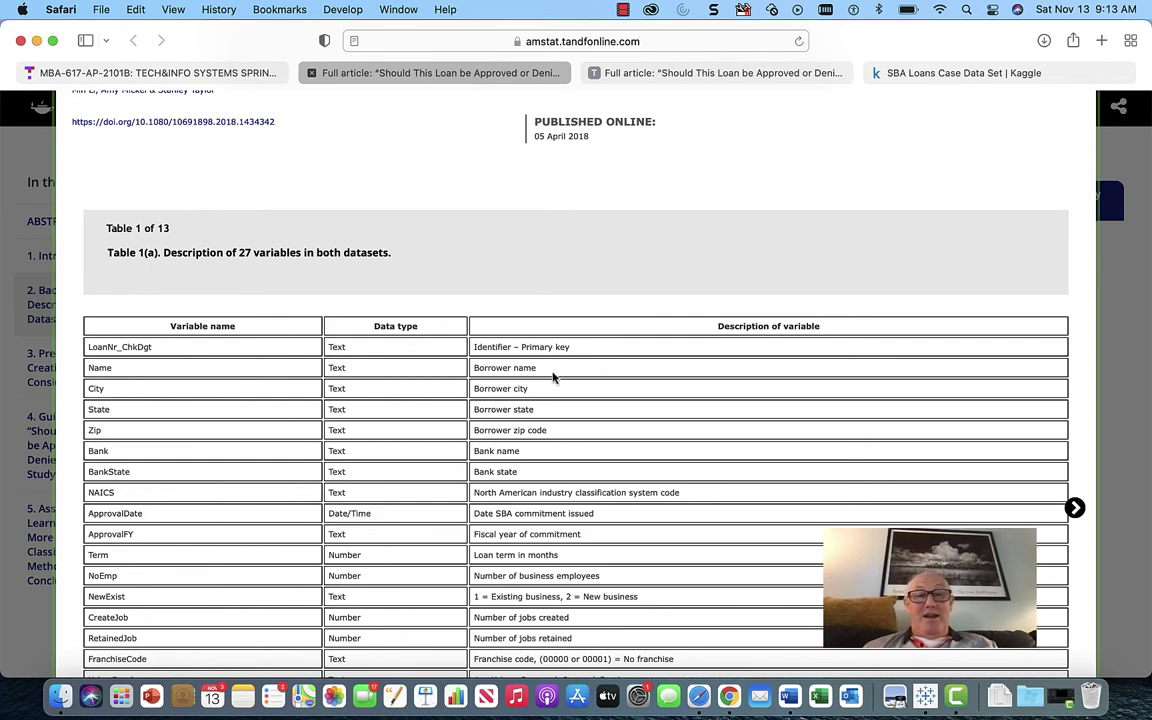
pyautogui.scroll(-3, 571, 377)
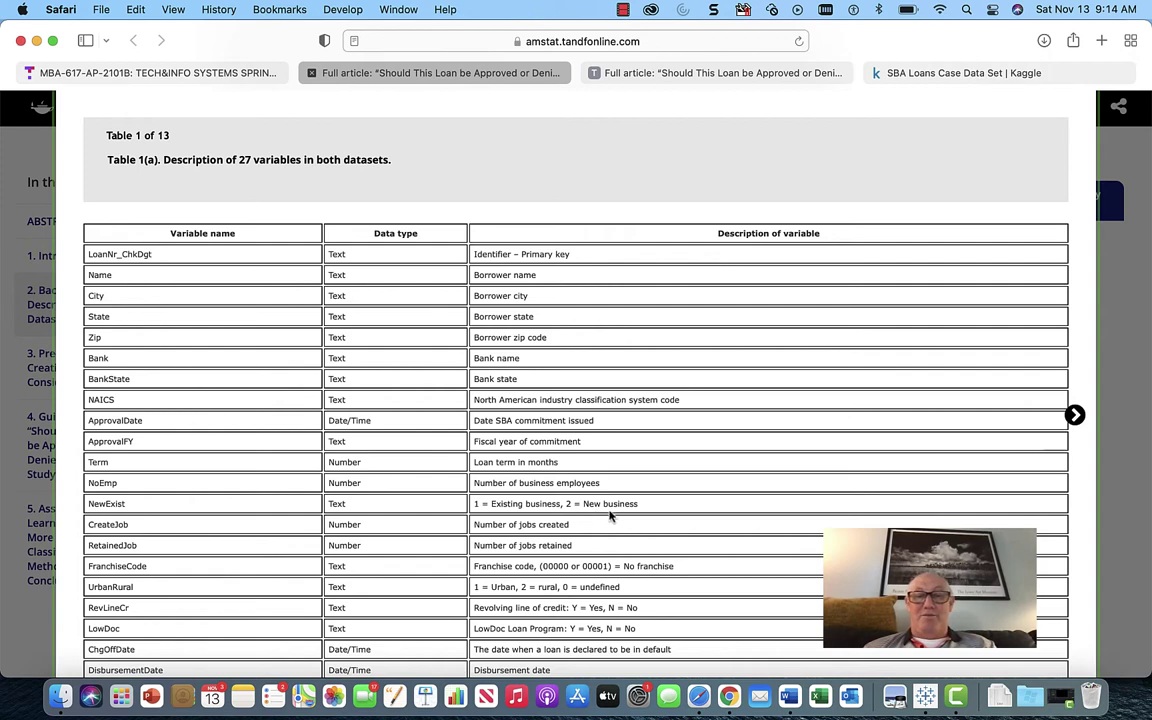
pyautogui.scroll(-2, 687, 520)
pyautogui.scroll(-2, 687, 520)
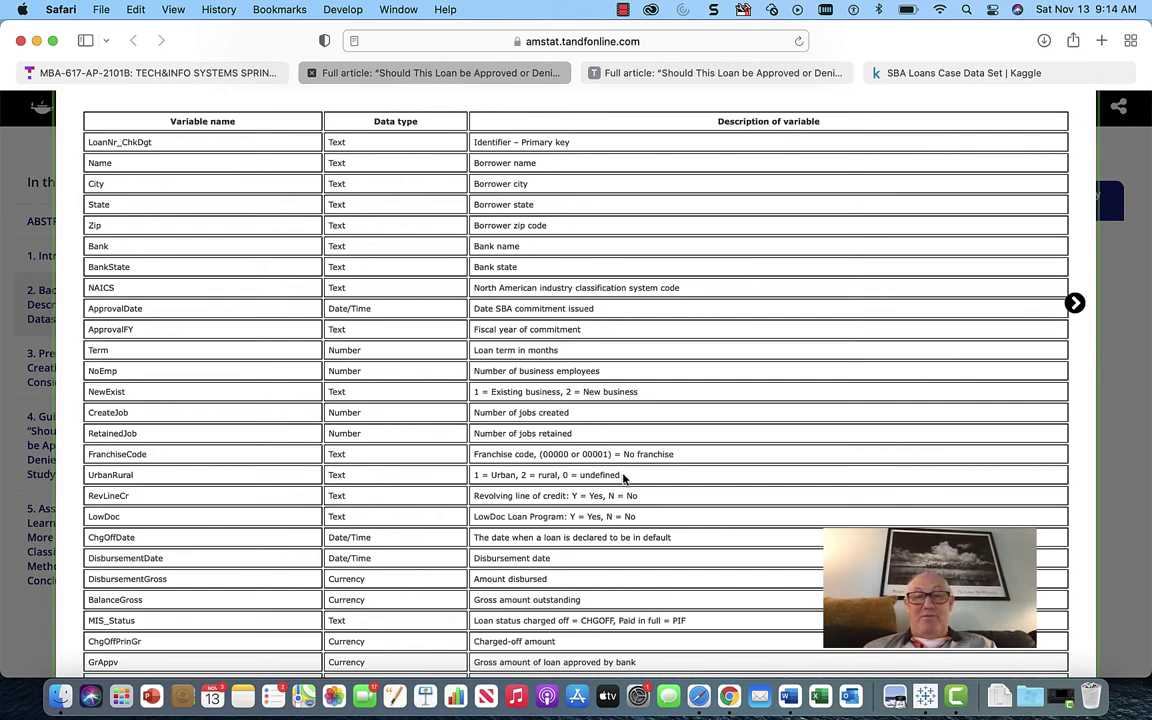
# Step: Review the remaining variables of Table 1(a) down to SBA_Appv, and display Table 1(b) with the additional SBA case variables
pyautogui.scroll(-1, 623, 480)
pyautogui.scroll(-3, 623, 480)
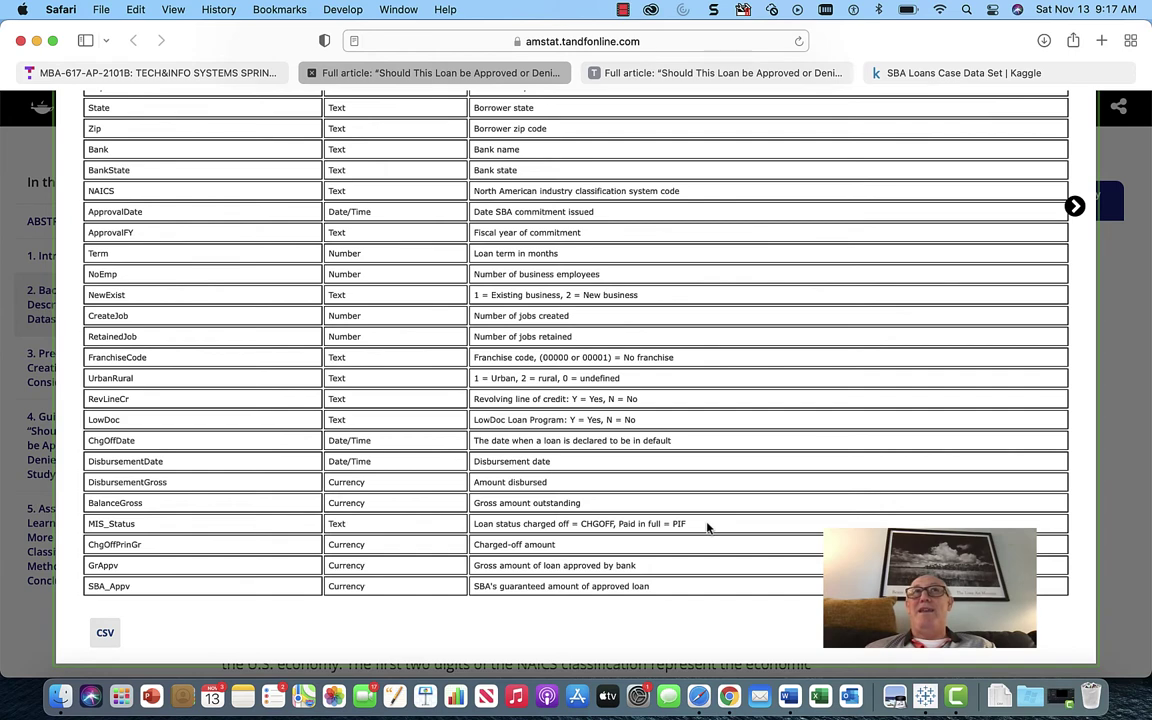
pyautogui.scroll(1, 707, 528)
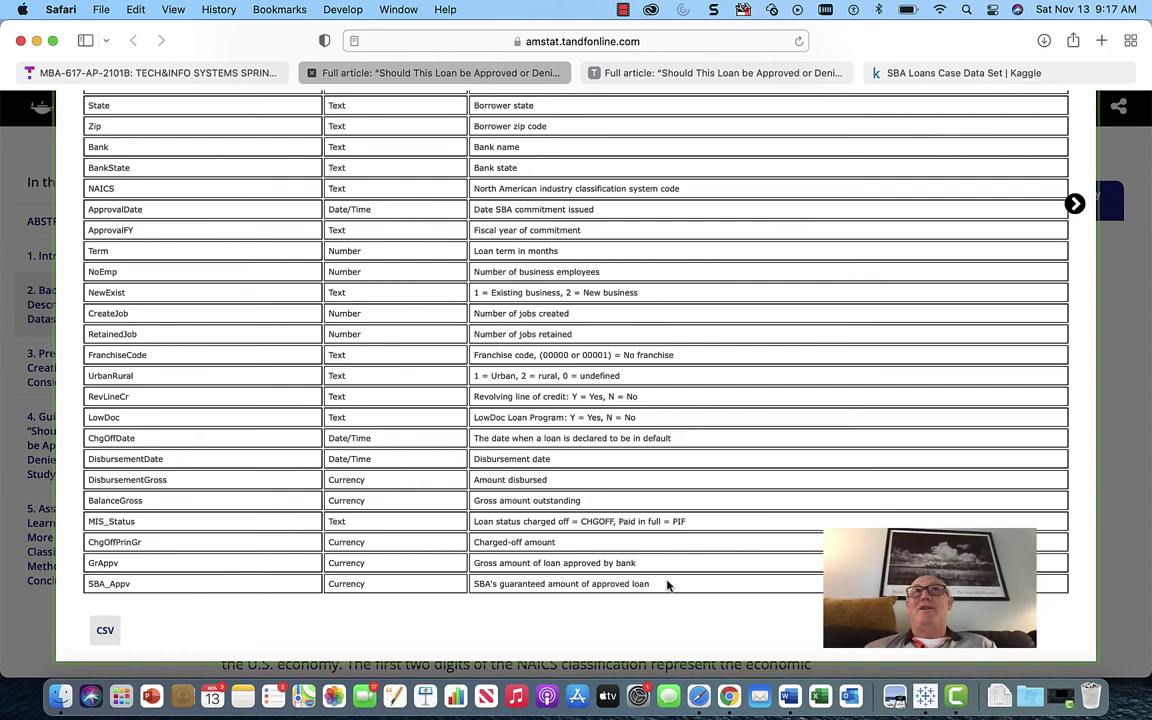
pyautogui.click(1074, 205)
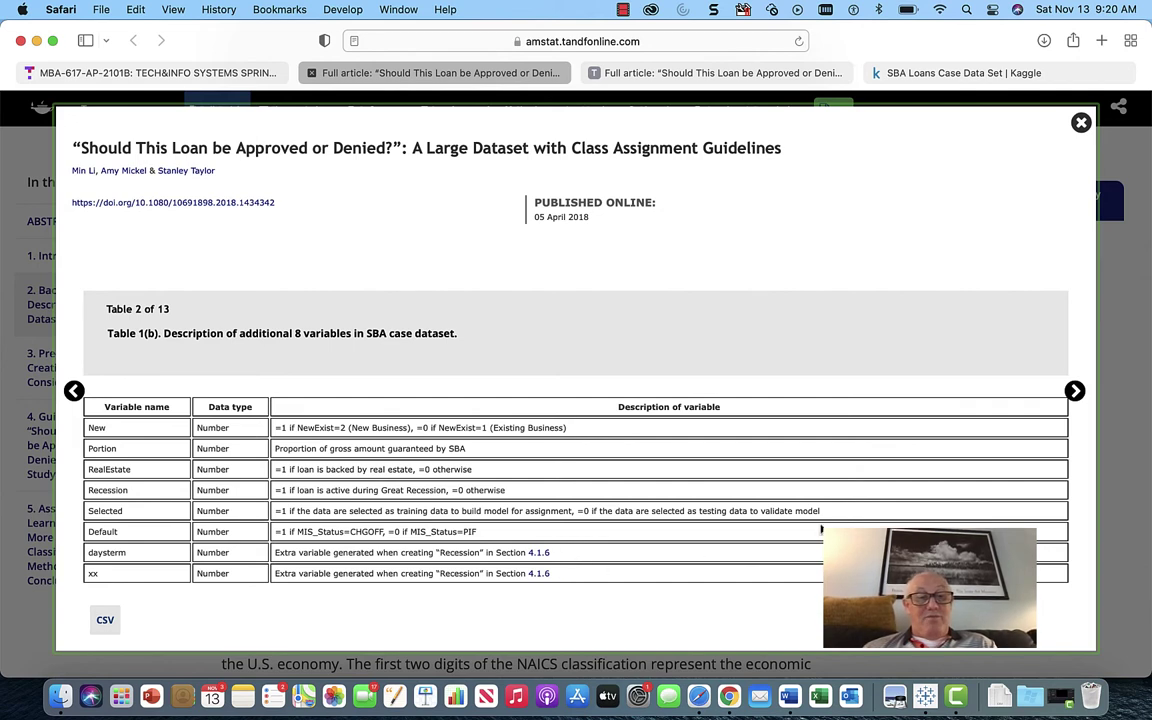
# Step: Display Table 2, the description of the first two digits of NAICS, and read through its sectors
pyautogui.click(1075, 391)
pyautogui.scroll(-5, 722, 406)
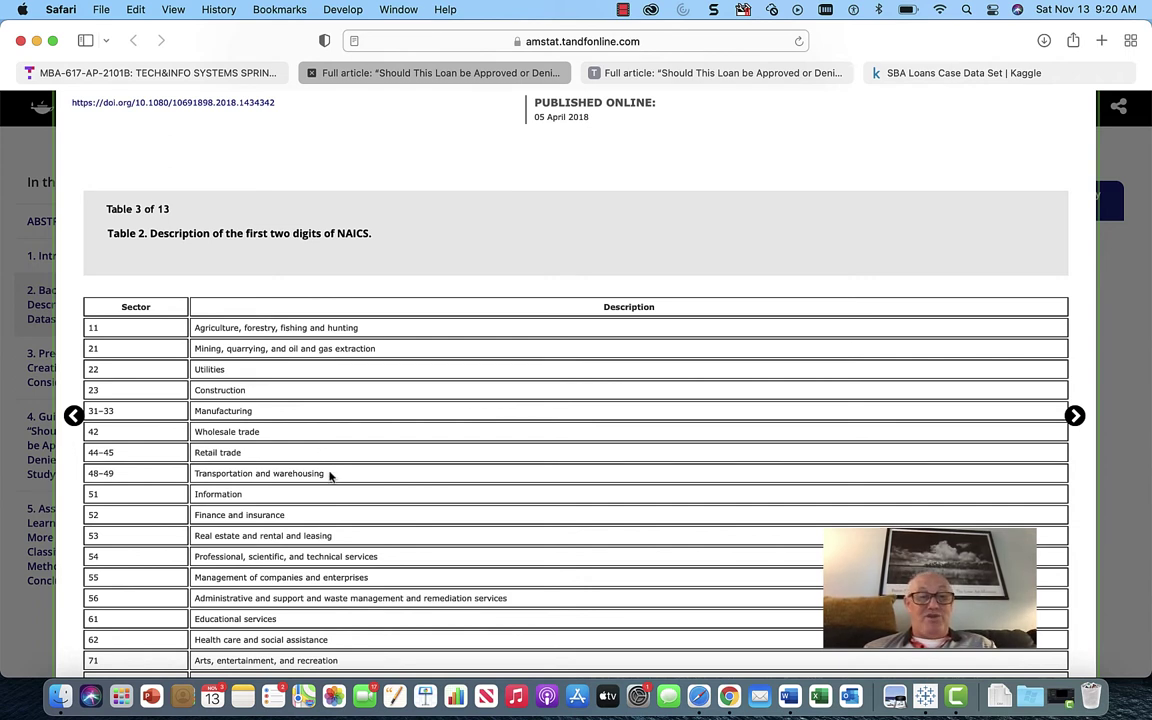
pyautogui.scroll(-3, 334, 487)
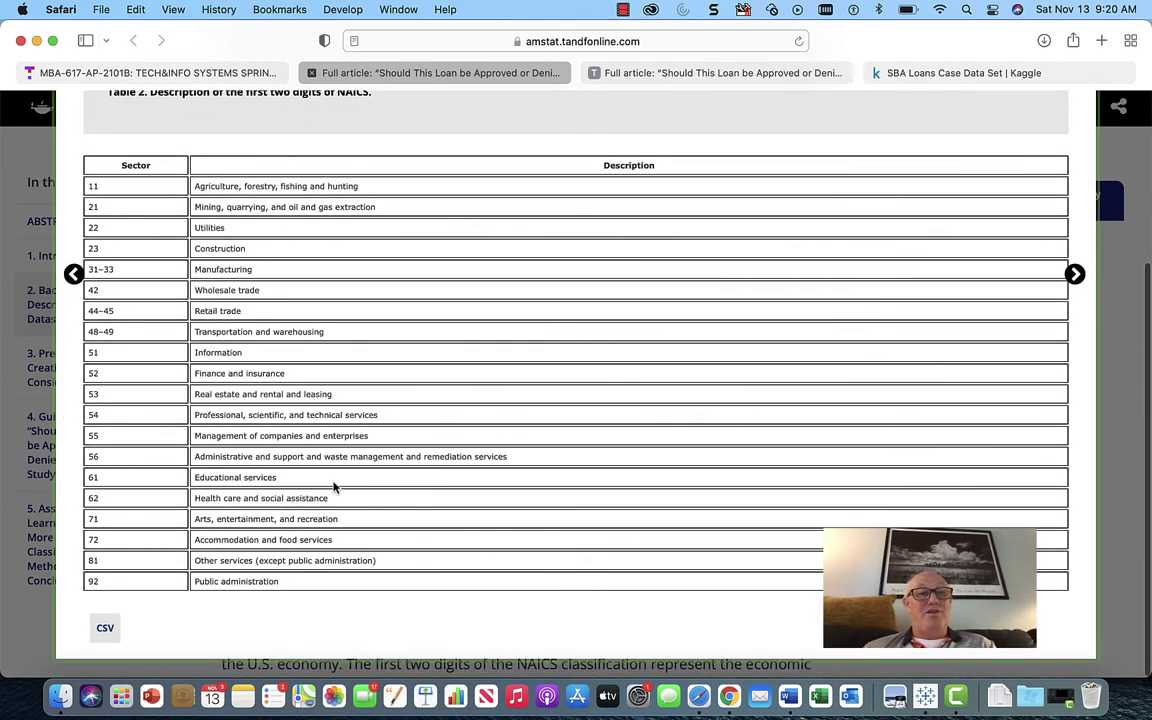
pyautogui.scroll(2, 334, 487)
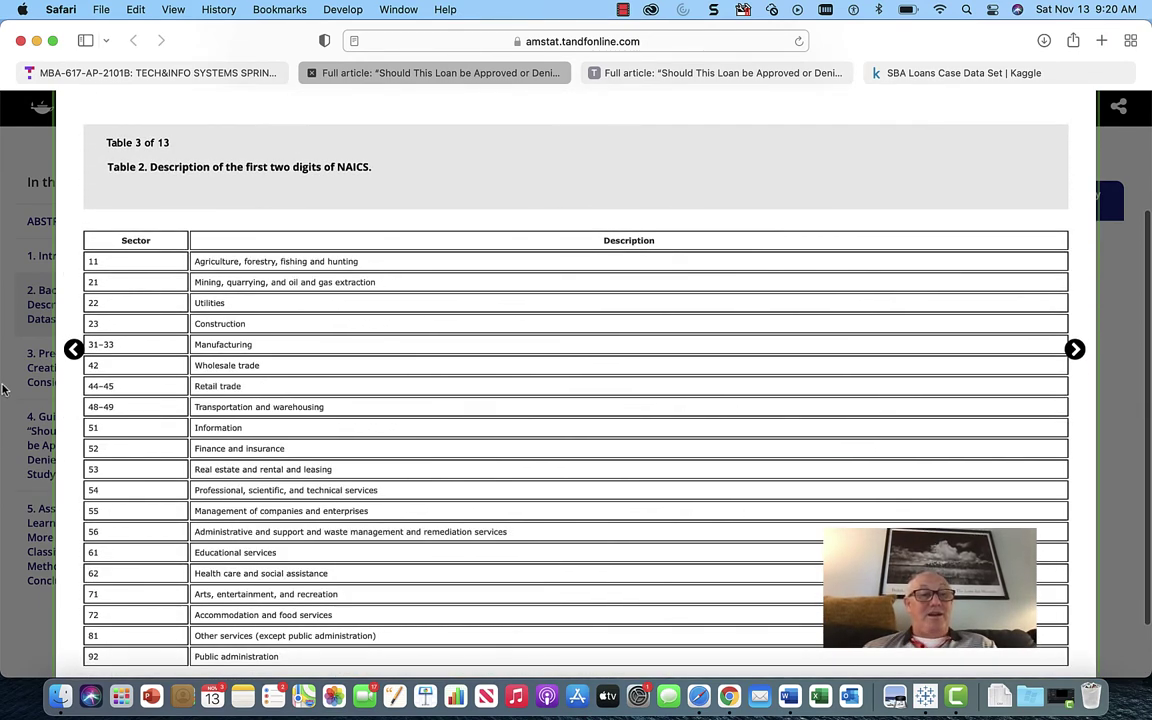
# Step: Recheck Table 1(b) and Table 2, and return to the analytics process diagram in the Top Hat chapter CH04 - Big Data and Analytics
pyautogui.click(74, 348)
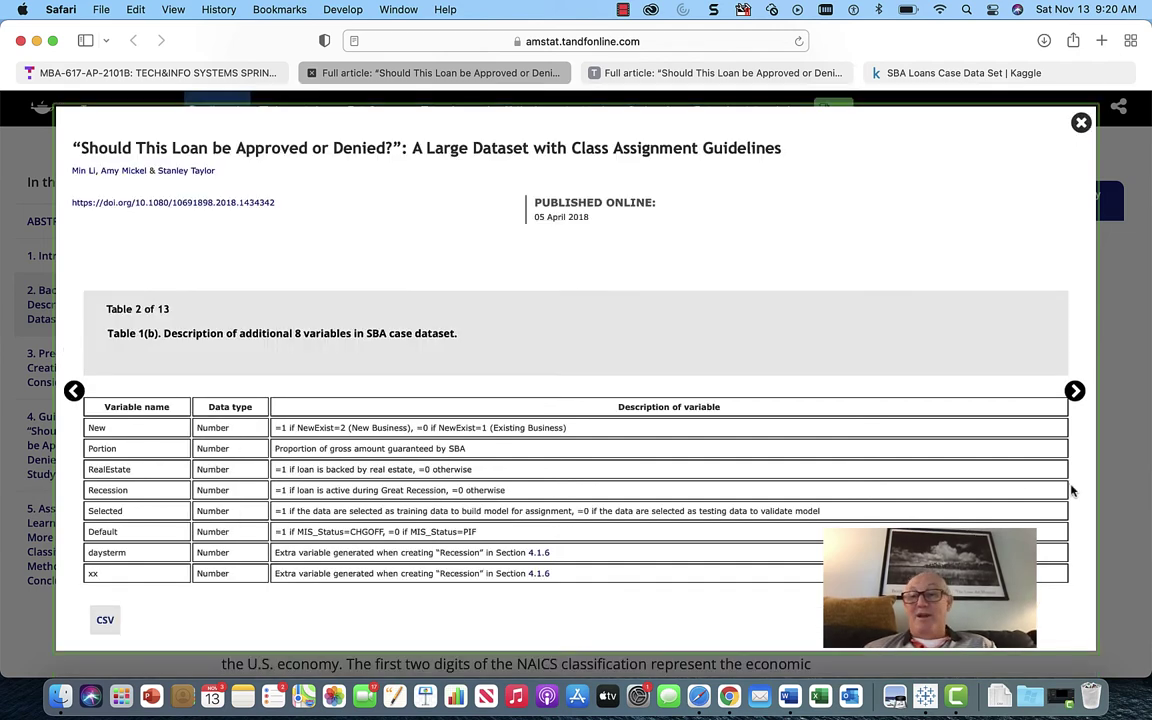
pyautogui.click(1075, 391)
pyautogui.scroll(-5, 658, 455)
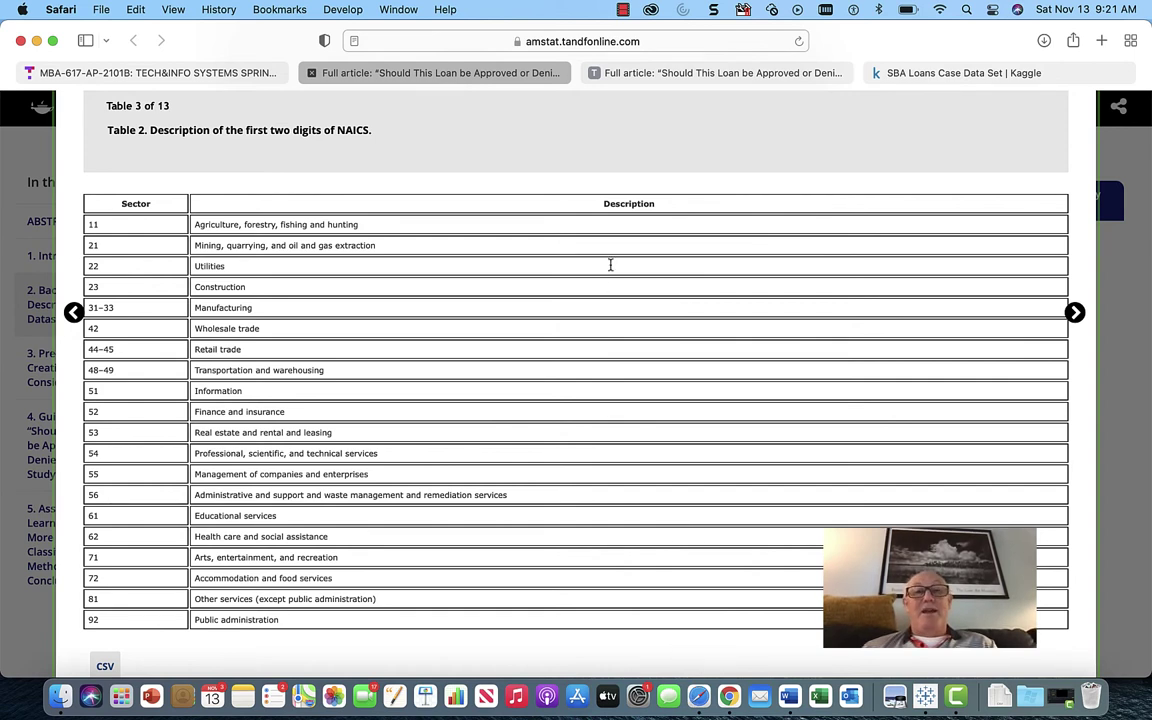
pyautogui.click(152, 66)
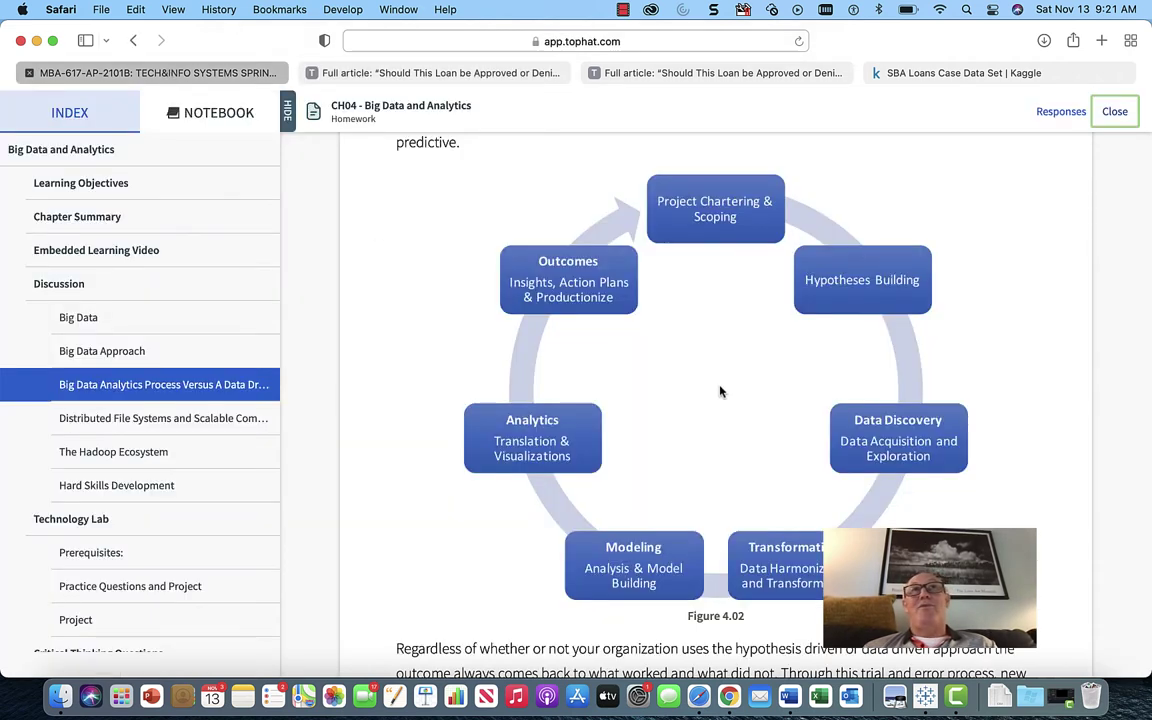
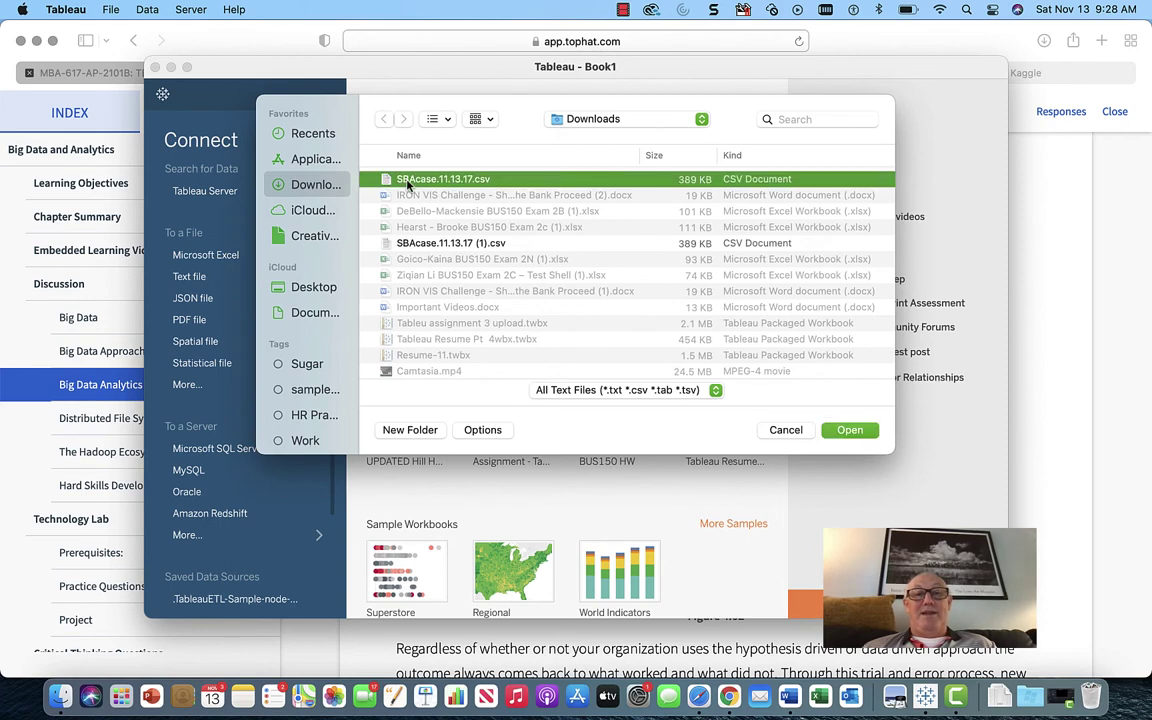
# Step: Connect Tableau to the text file SBAcase.11.13.17.csv from Downloads and show the workbook in full screen
pyautogui.click(849, 430)
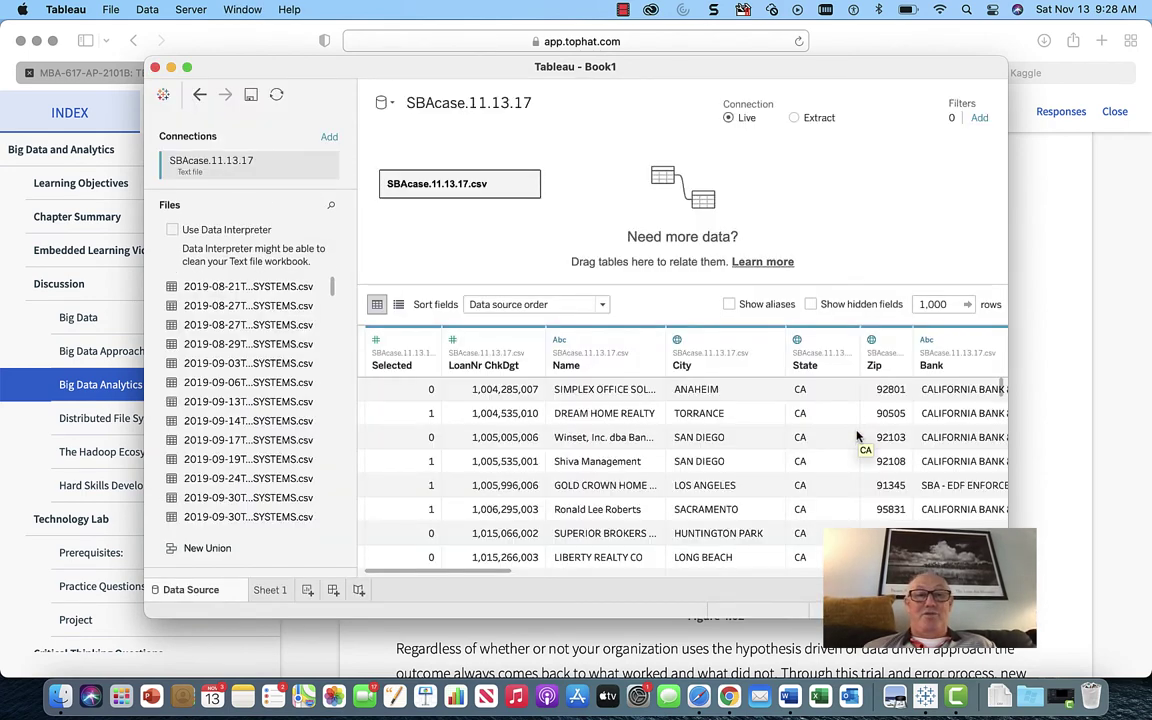
pyautogui.click(186, 67)
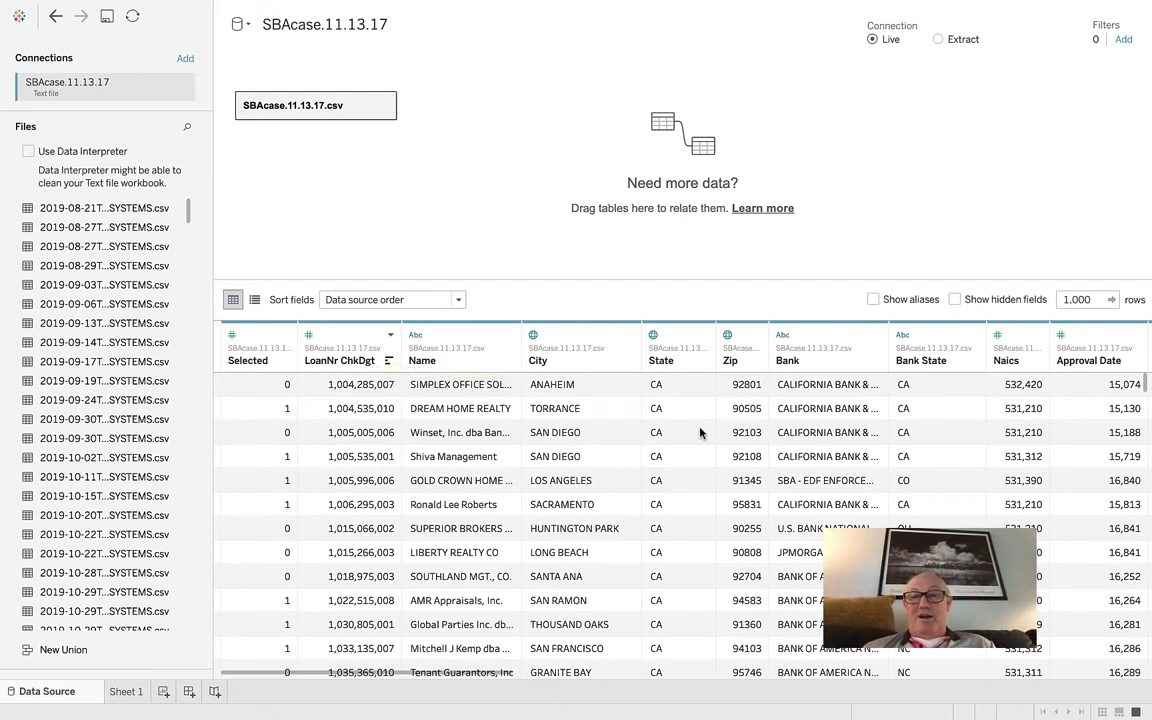
# Step: Examine the previewed SBA case records from the bank and approval columns across to Rev Line Cr and Low Doc
pyautogui.hscroll(10, 700, 432)
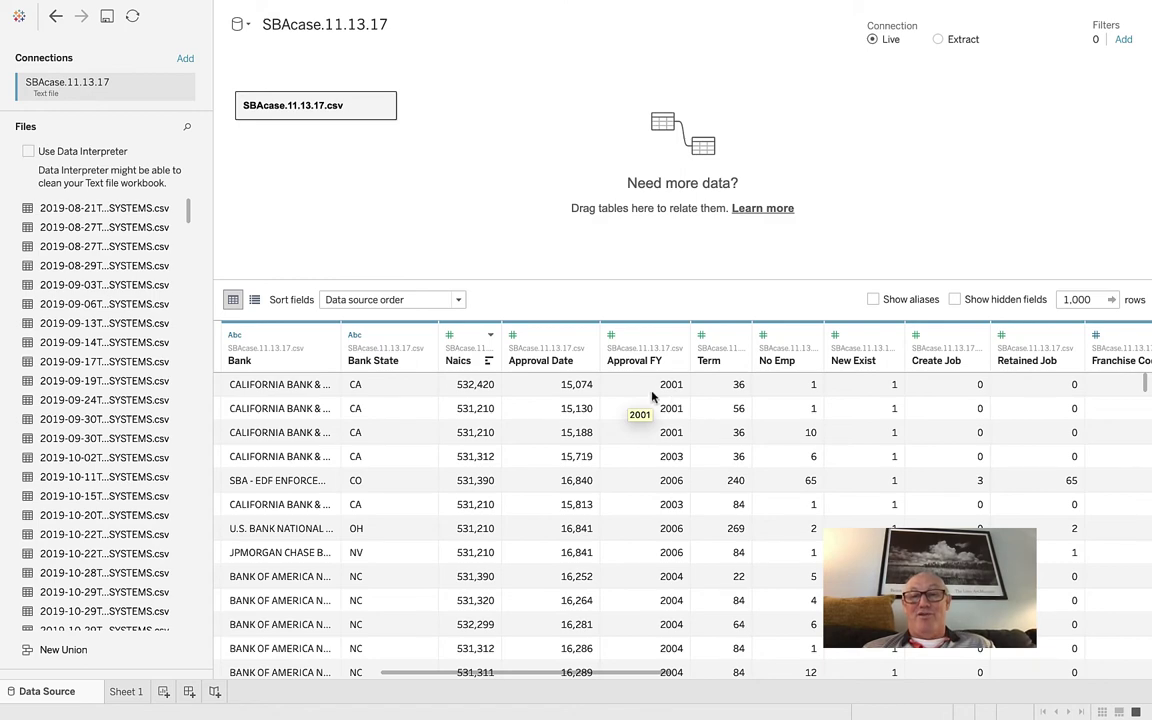
pyautogui.scroll(-5, 672, 415)
pyautogui.hscroll(-5, 672, 415)
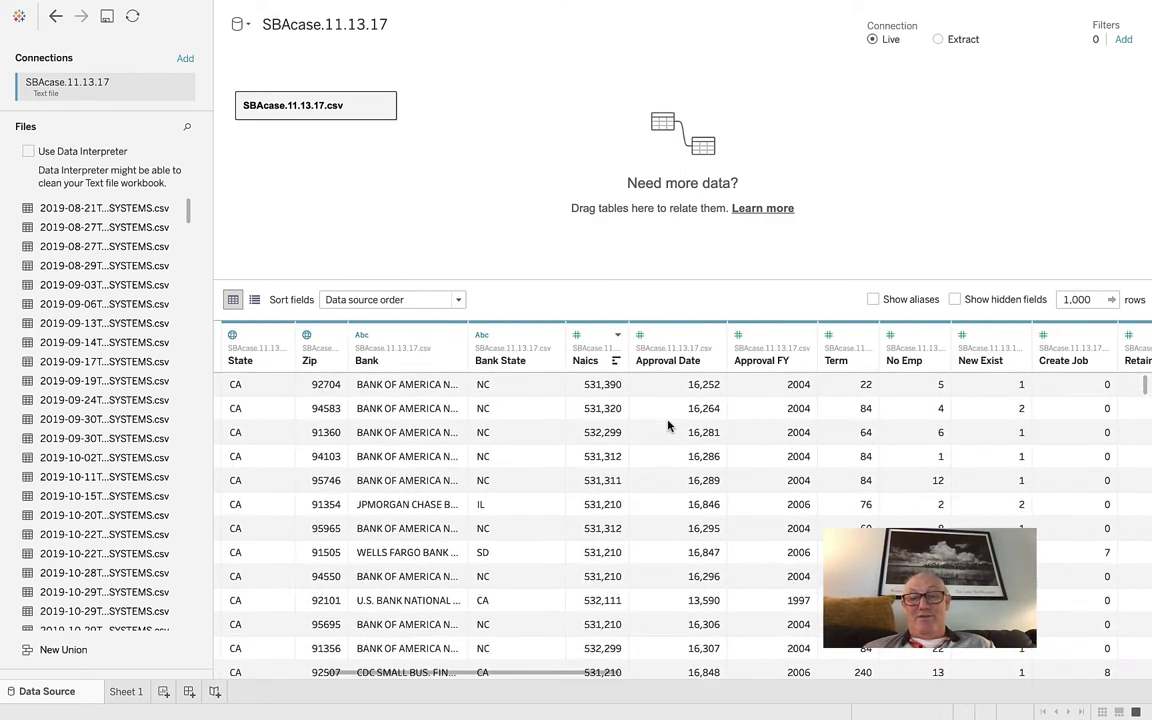
pyautogui.scroll(5, 668, 427)
pyautogui.hscroll(3, 668, 427)
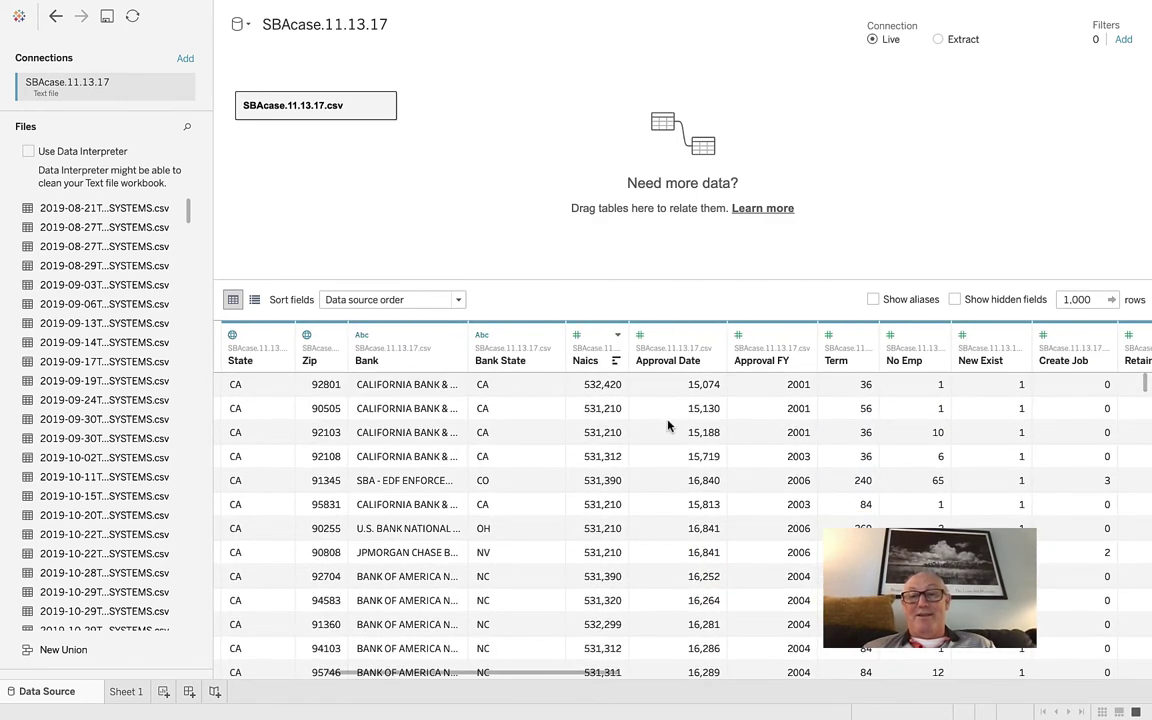
pyautogui.hscroll(3, 800, 397)
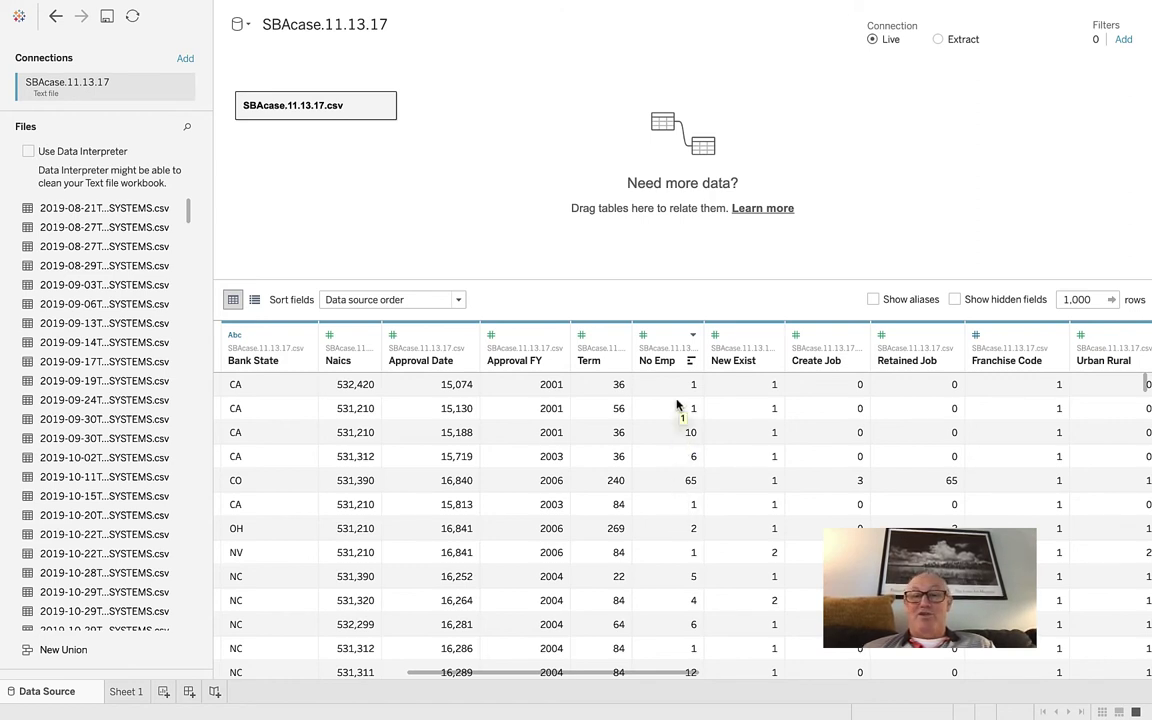
pyautogui.hscroll(3, 676, 404)
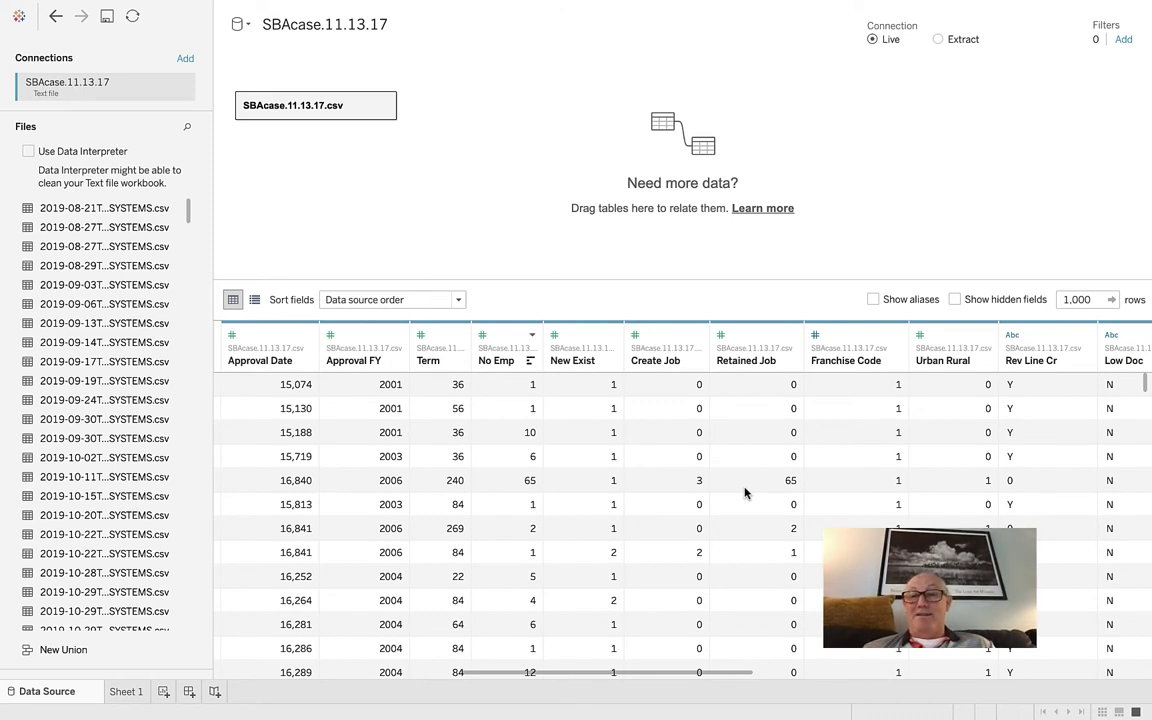
pyautogui.hscroll(3, 745, 492)
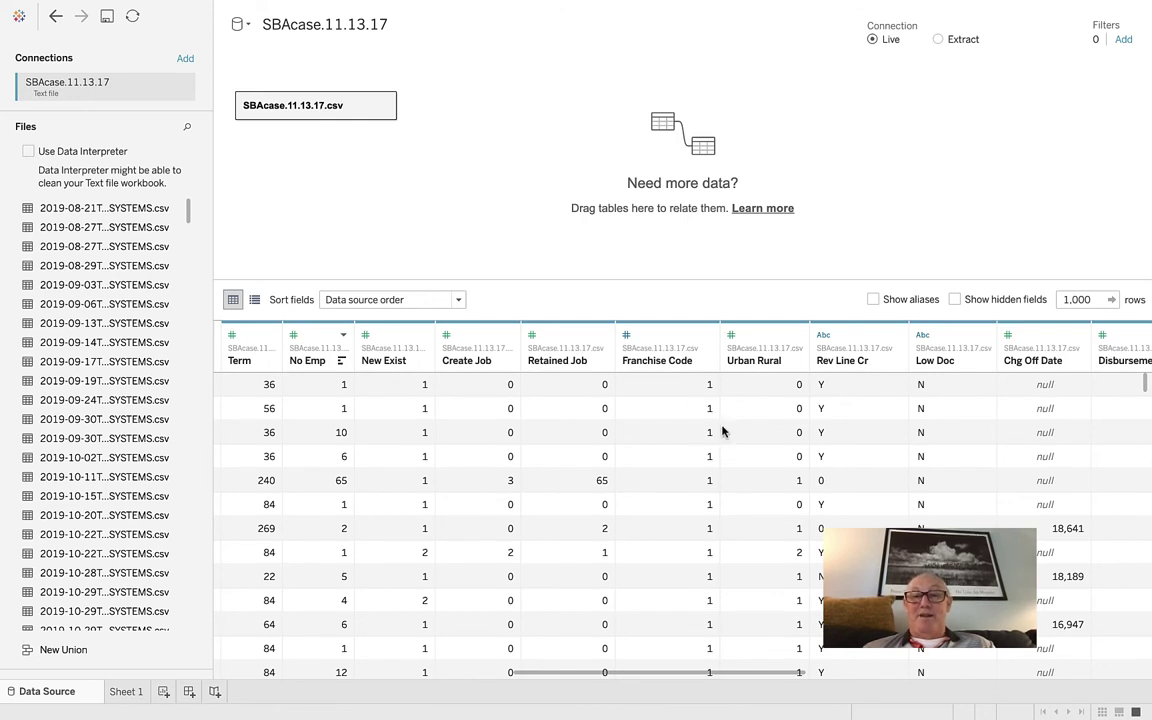
pyautogui.hscroll(1, 776, 459)
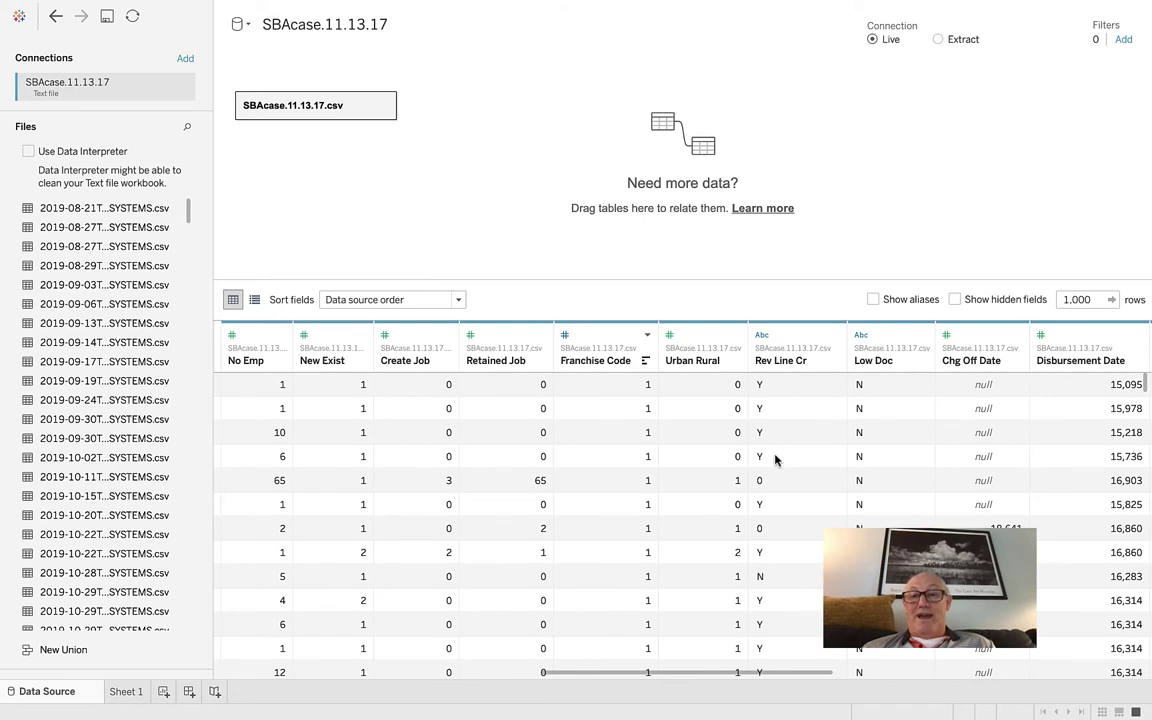
pyautogui.hscroll(1, 776, 459)
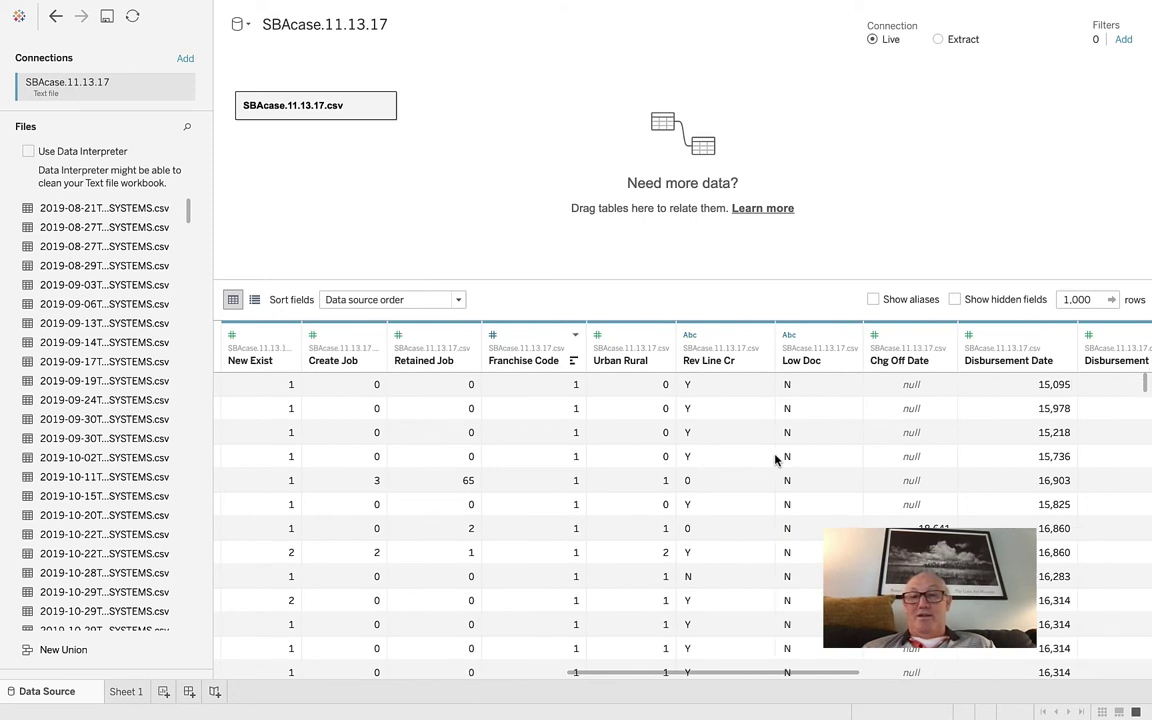
# Step: Examine the charge-off, disbursement, MIS Status and approved amount columns, continuing across to Recession, Daysterm, Xx and Default
pyautogui.hscroll(2, 776, 459)
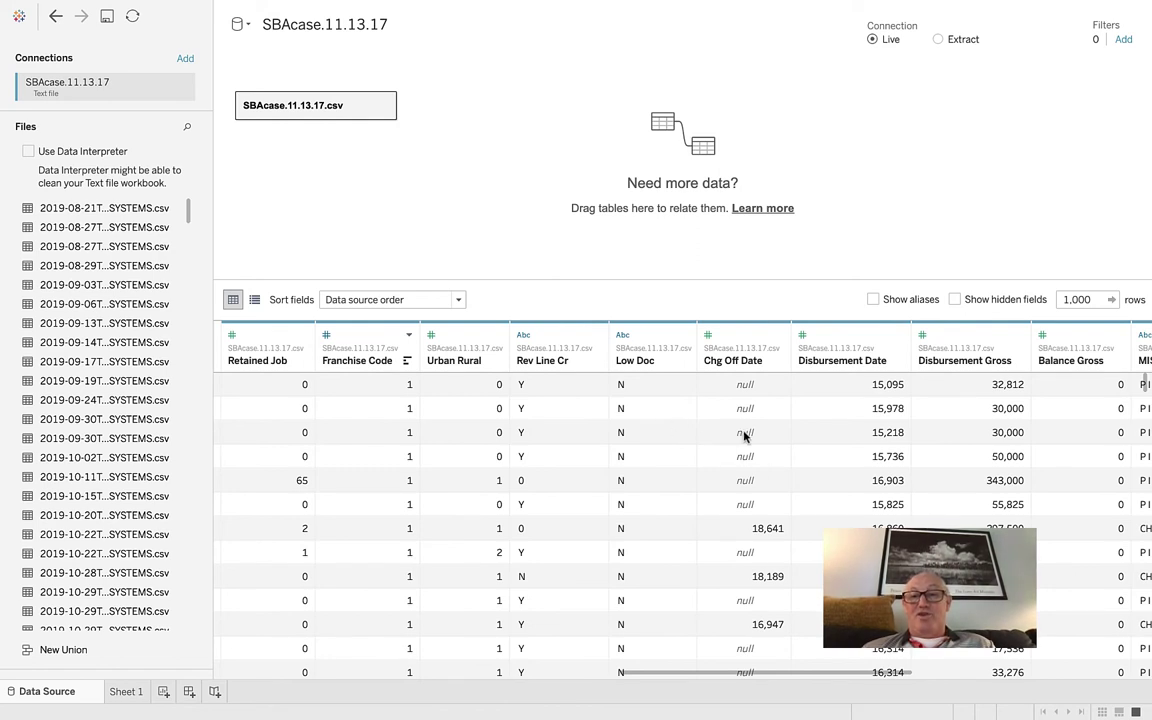
pyautogui.hscroll(1, 744, 436)
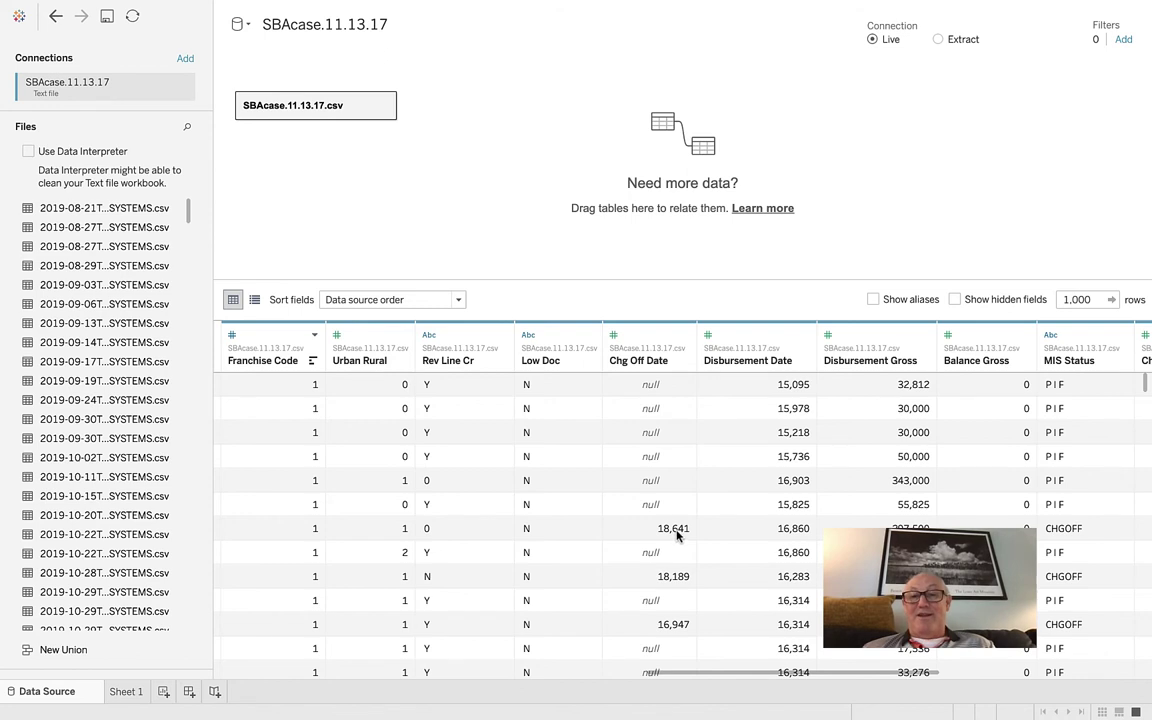
pyautogui.hscroll(2, 763, 432)
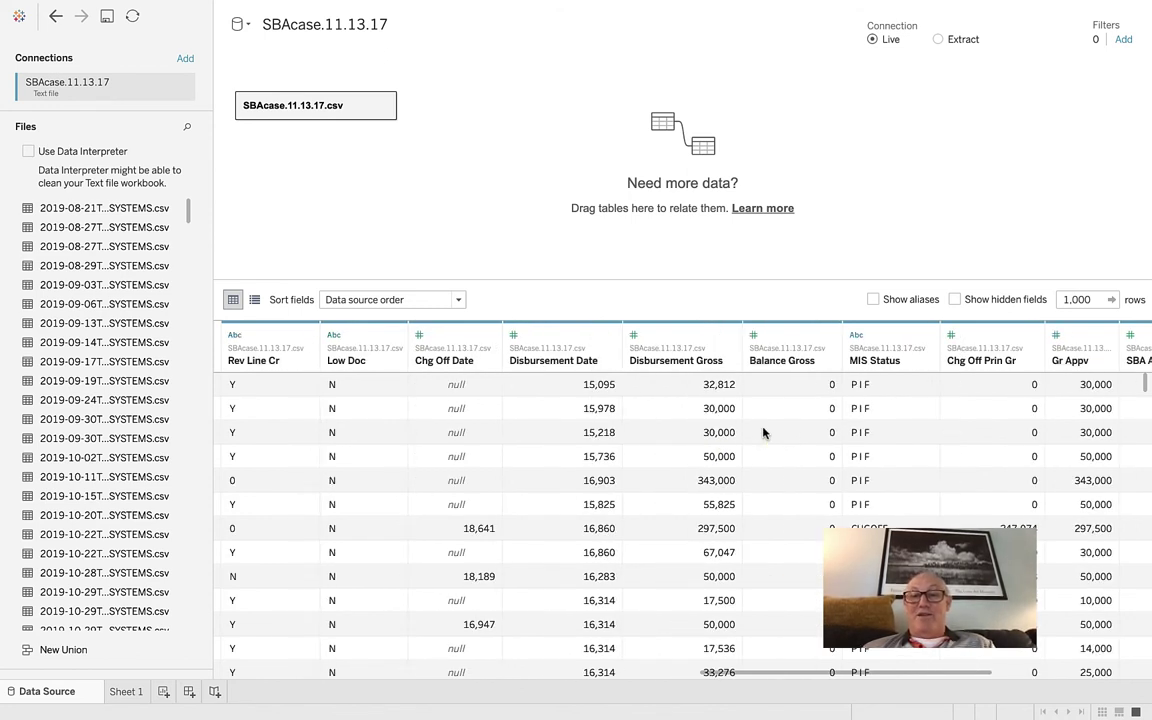
pyautogui.hscroll(1, 763, 432)
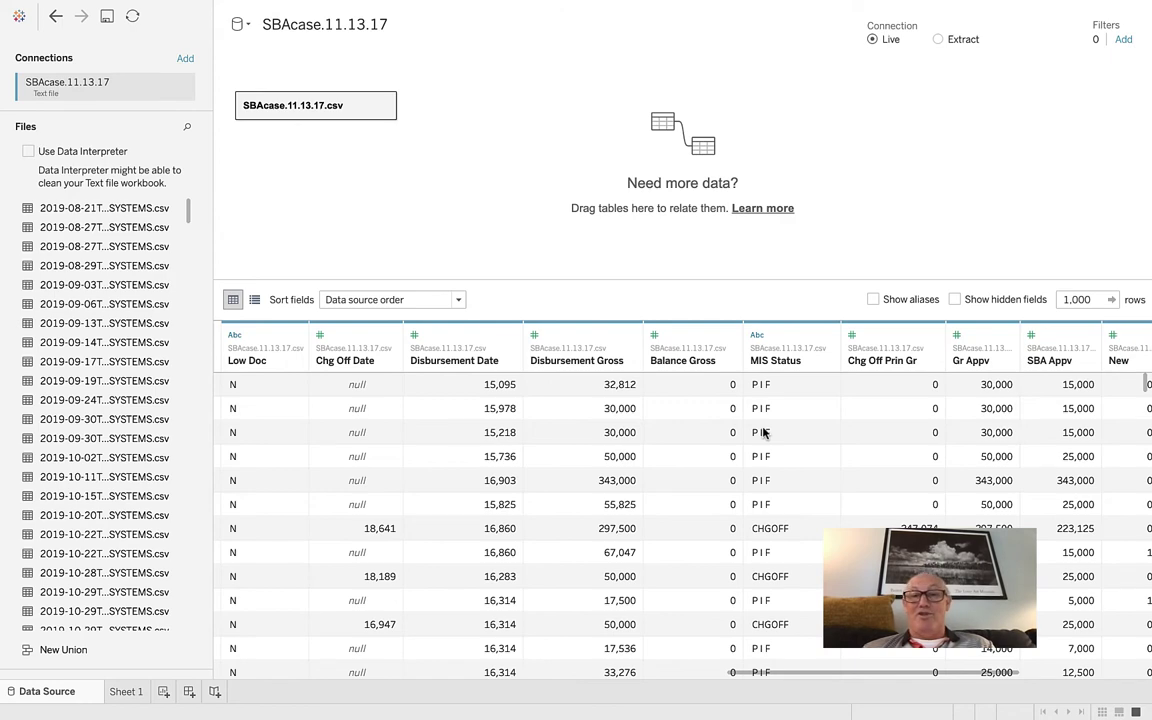
pyautogui.scroll(-2, 729, 441)
pyautogui.scroll(-3, 729, 441)
pyautogui.hscroll(-3, 729, 441)
pyautogui.scroll(4, 729, 441)
pyautogui.hscroll(1, 729, 441)
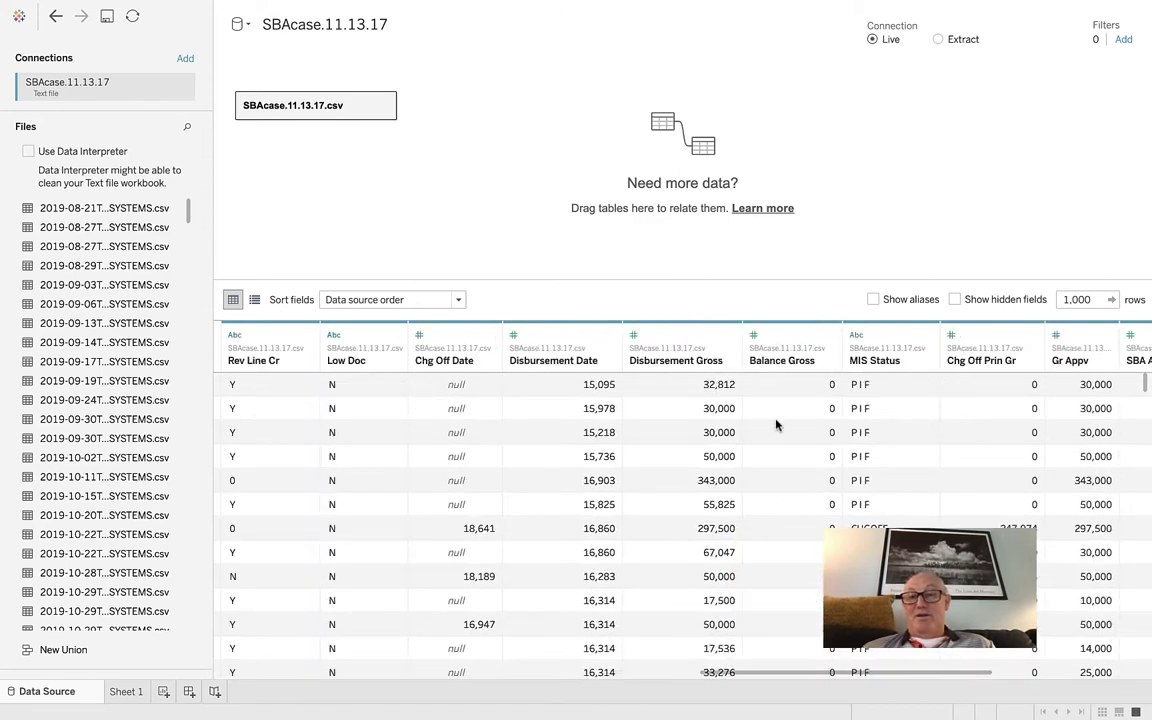
pyautogui.hscroll(1, 776, 425)
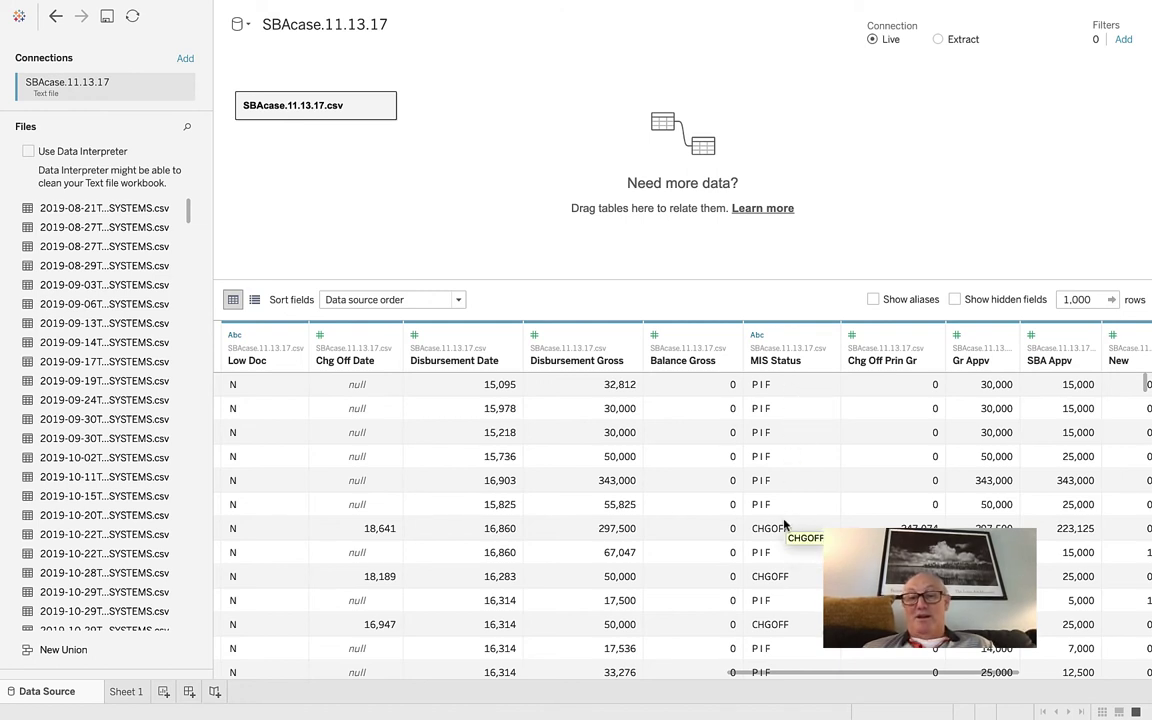
pyautogui.hscroll(3, 785, 525)
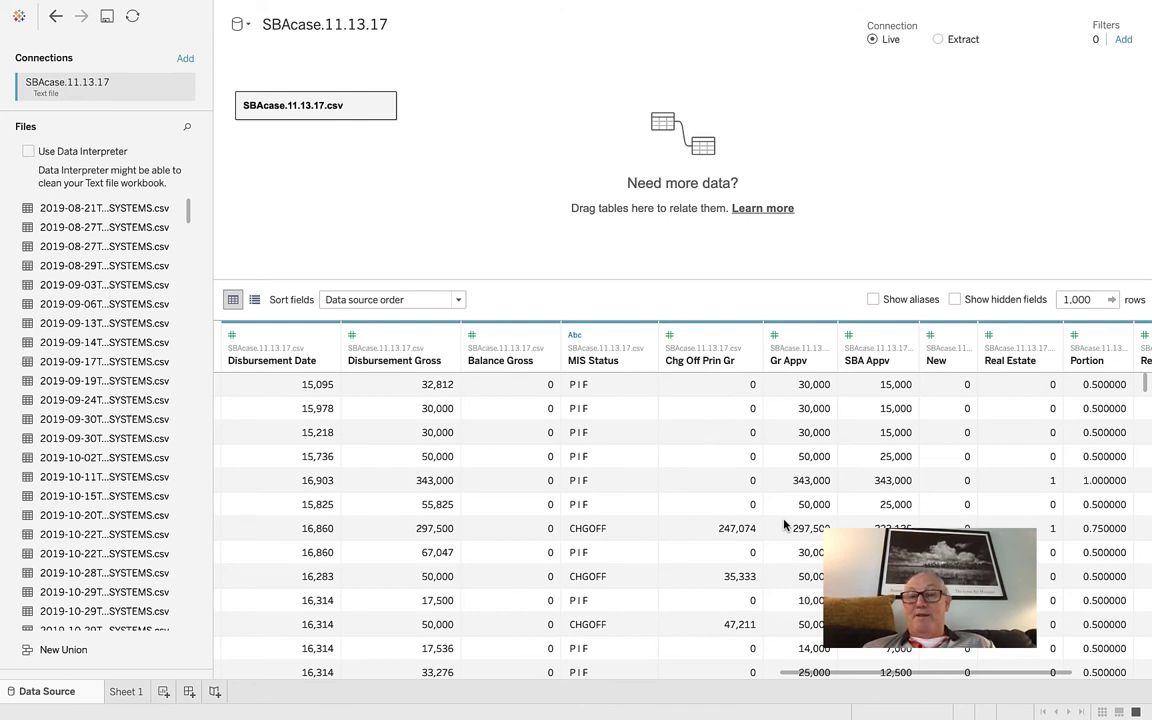
pyautogui.hscroll(1, 785, 525)
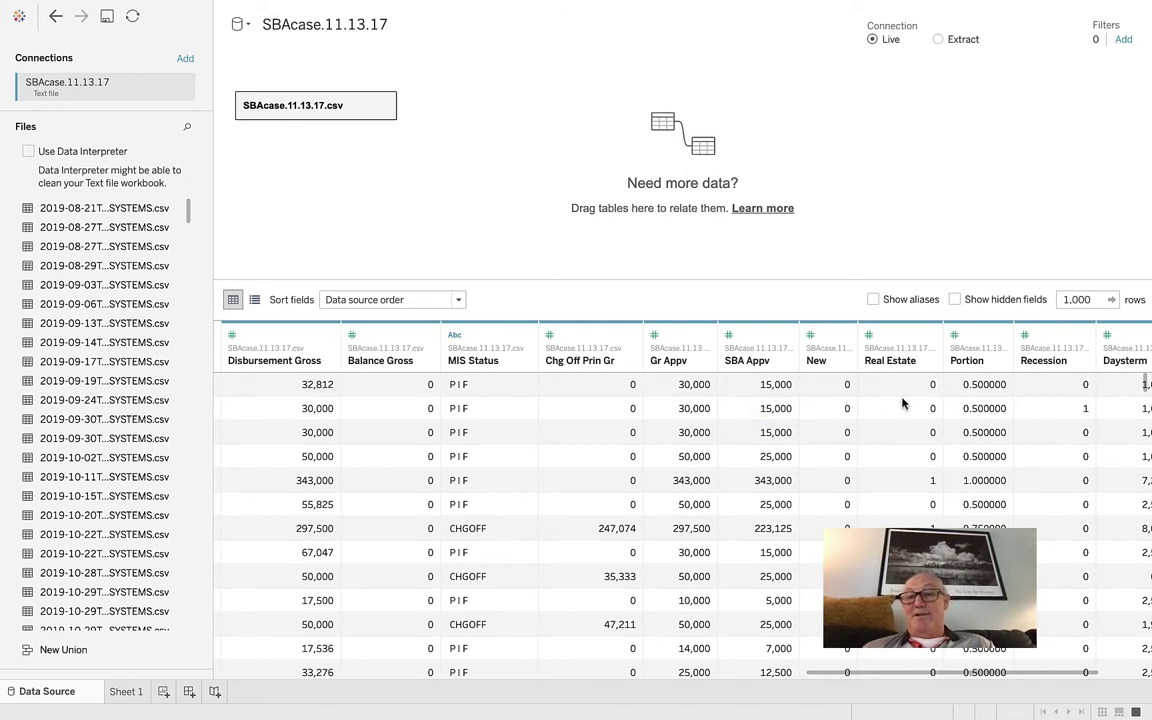
pyautogui.hscroll(3, 848, 428)
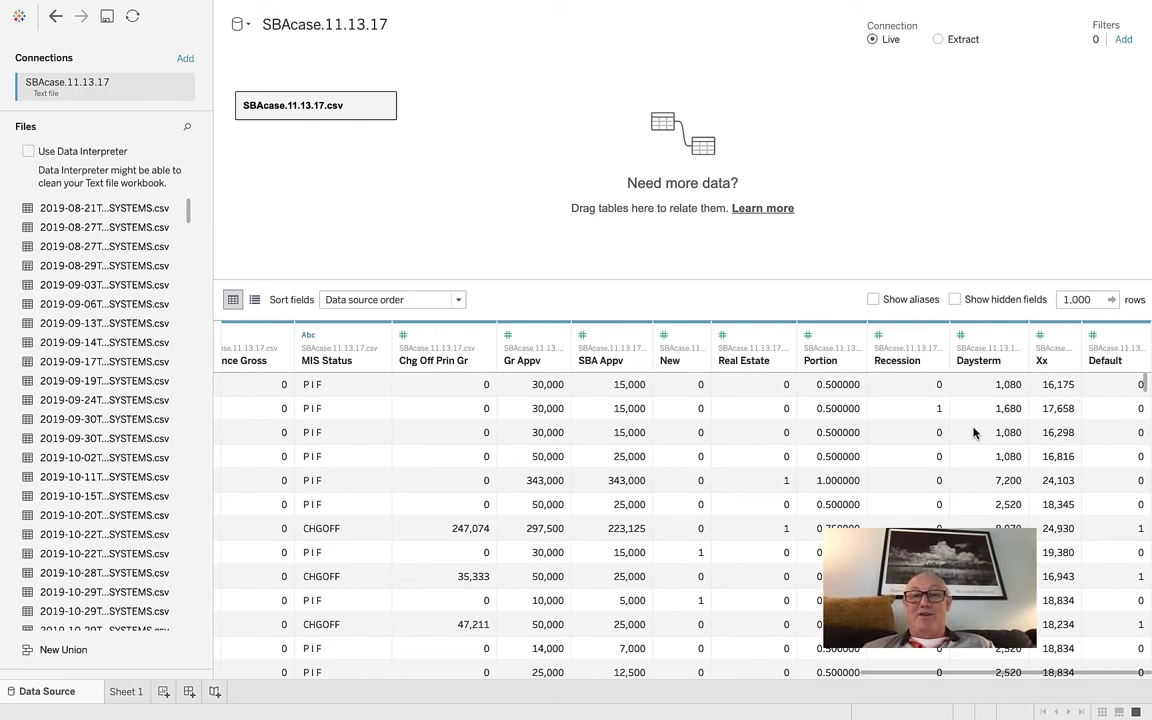
# Step: Return the data preview to the first records, starting from the borrower's Name, City and State columns
pyautogui.hscroll(-3, 975, 432)
pyautogui.hscroll(-4, 975, 432)
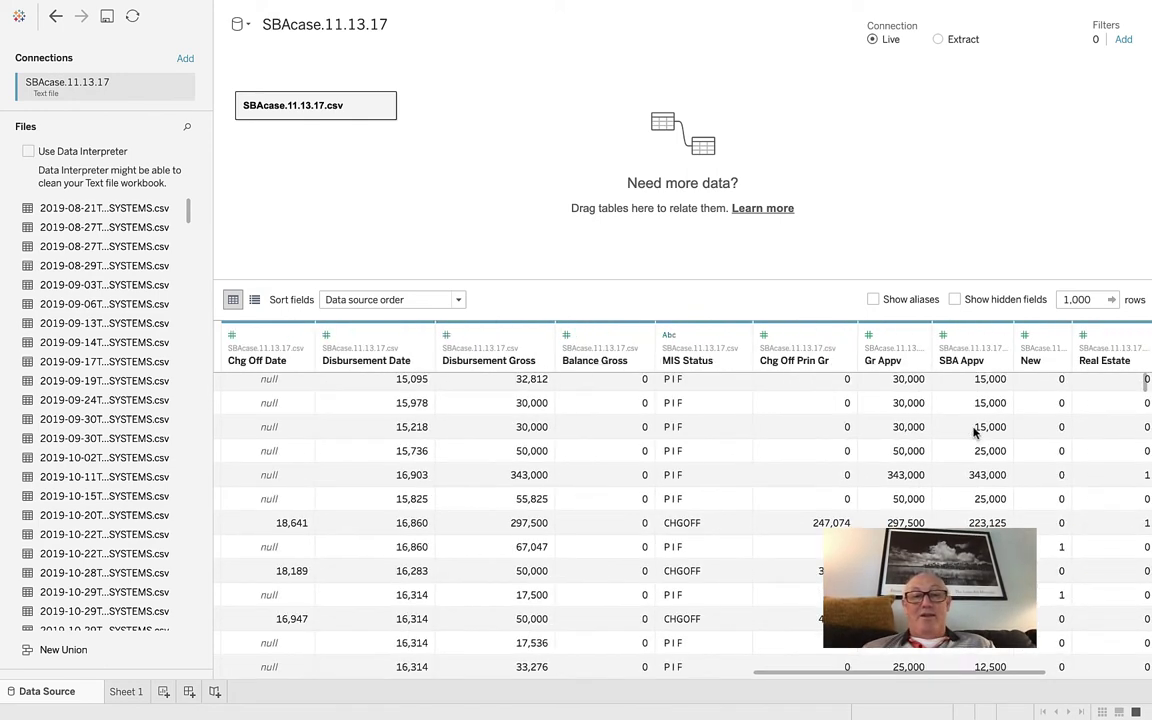
pyautogui.hscroll(-10, 975, 432)
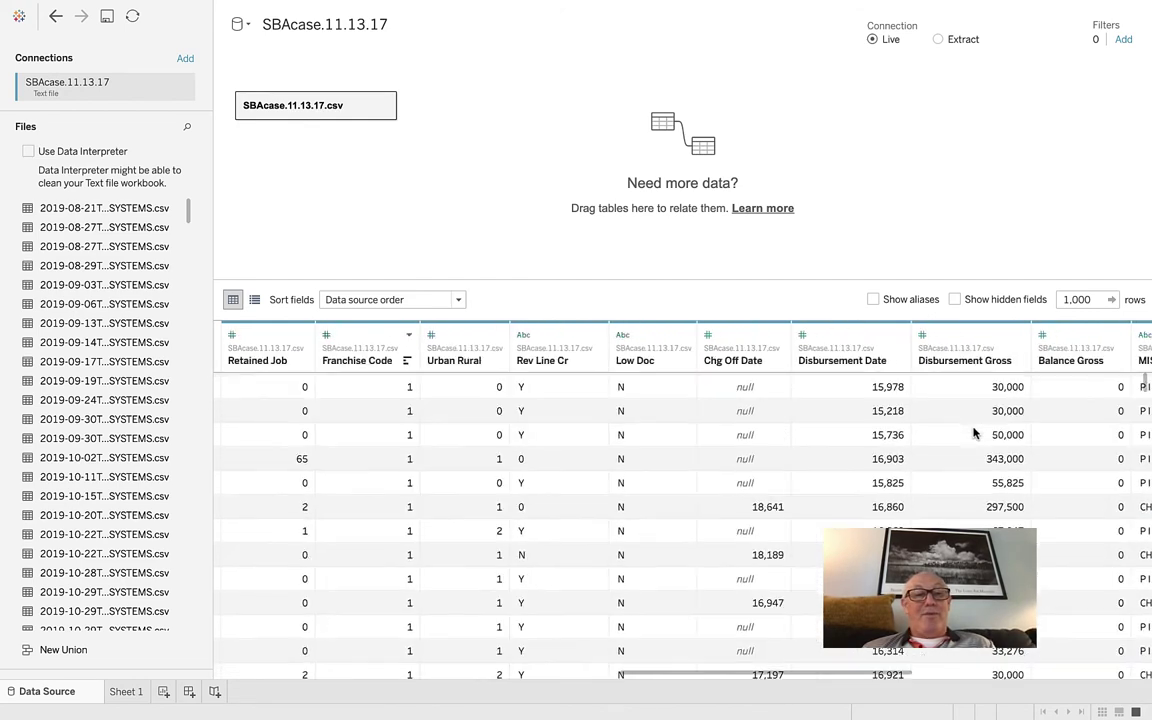
pyautogui.hscroll(-13, 975, 432)
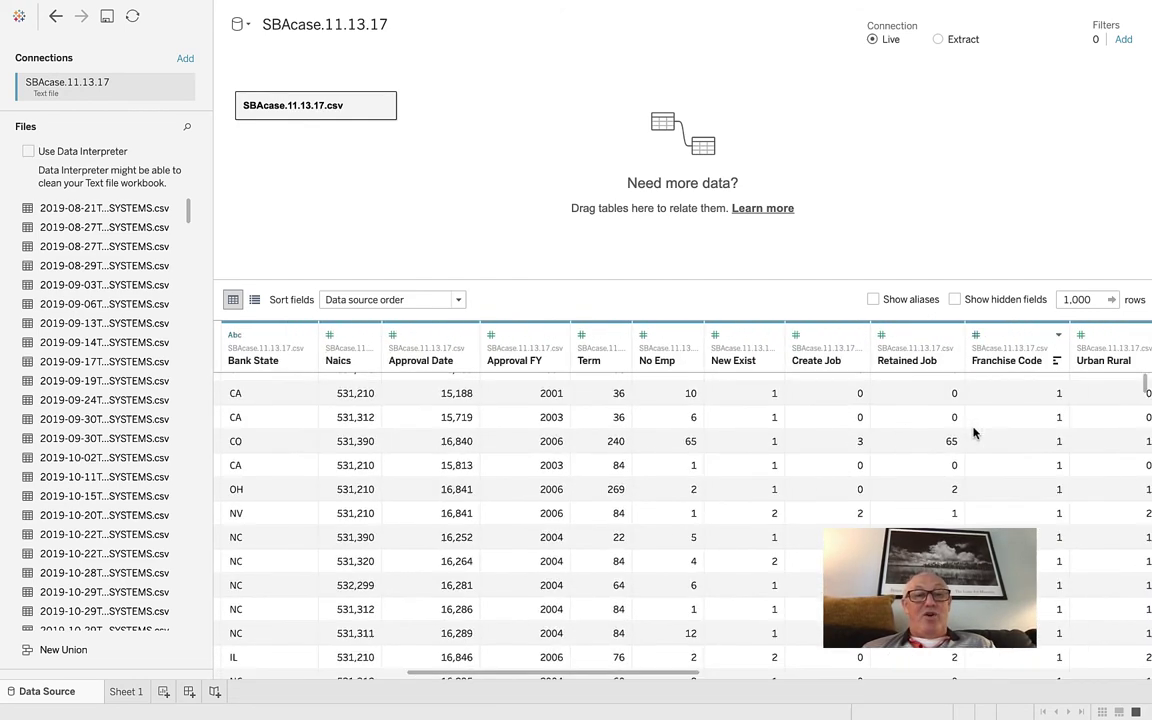
pyautogui.hscroll(-6, 975, 432)
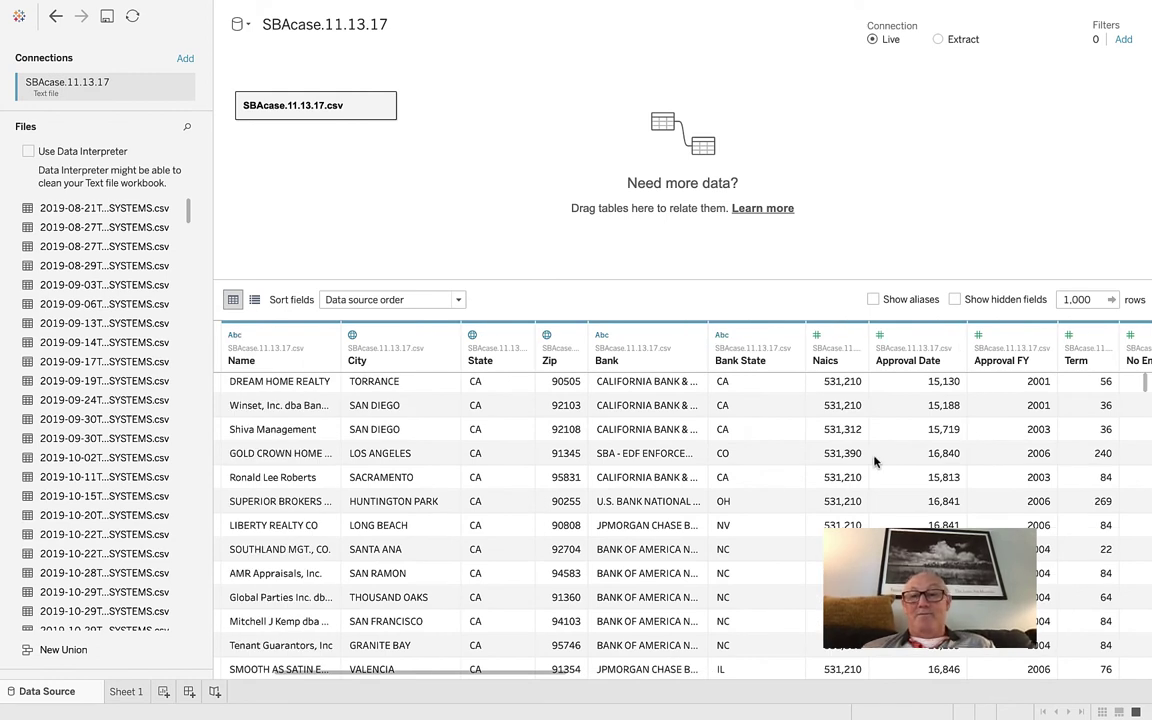
pyautogui.scroll(1, 875, 461)
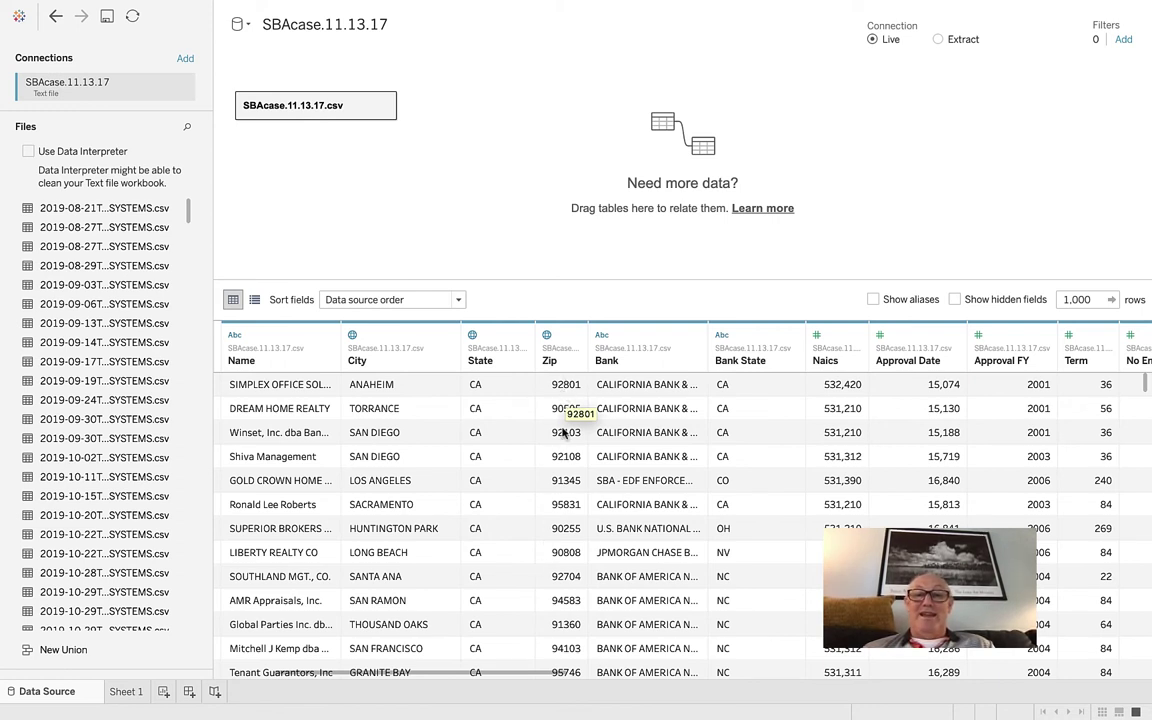
pyautogui.moveTo(698, 697)
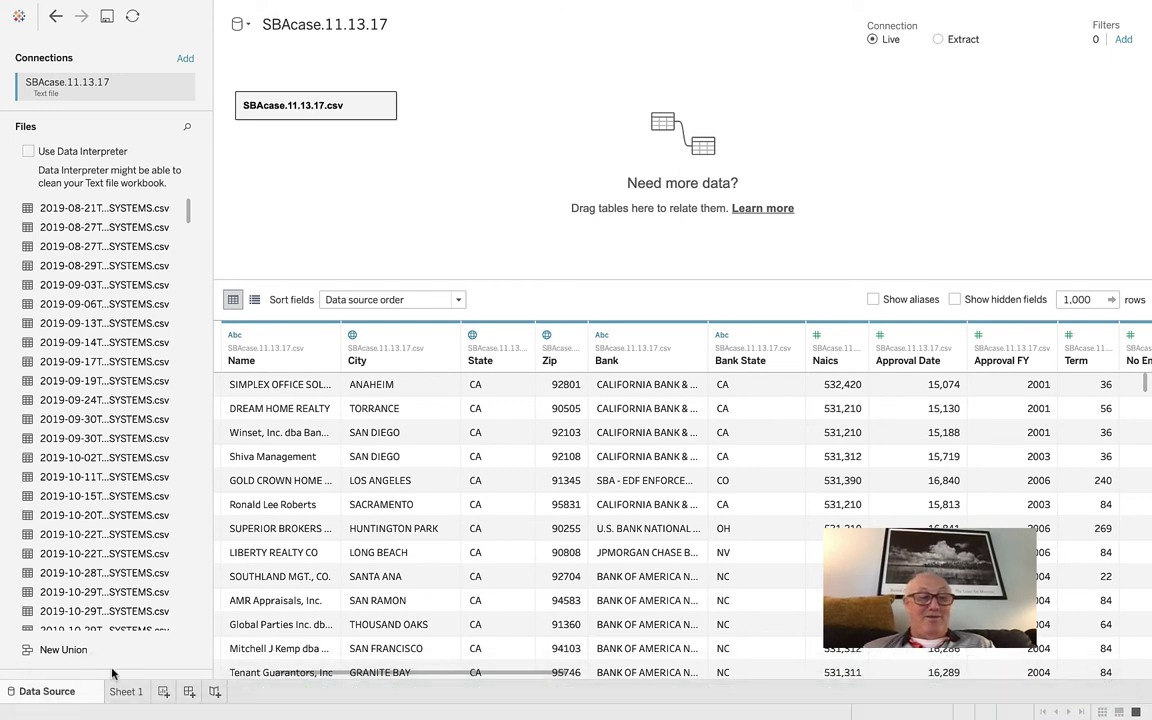
# Step: Open the Sheet 1 worksheet of the SBA case workbook
pyautogui.click(128, 691)
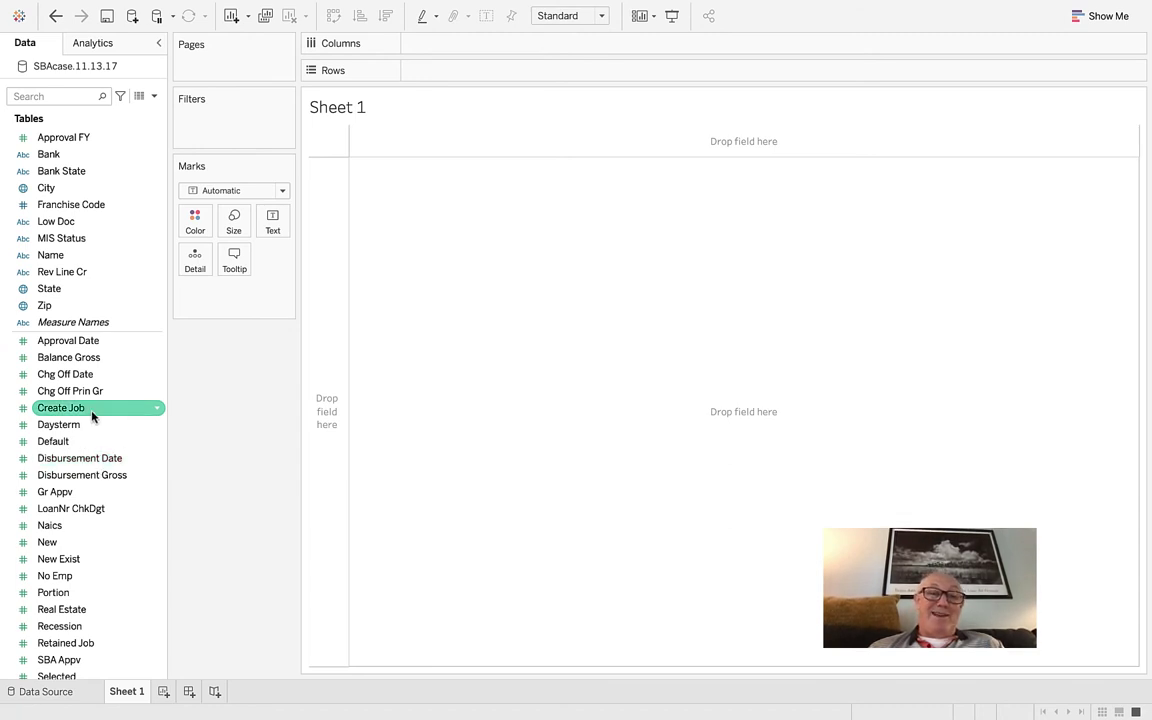
pyautogui.rightClick(155, 412)
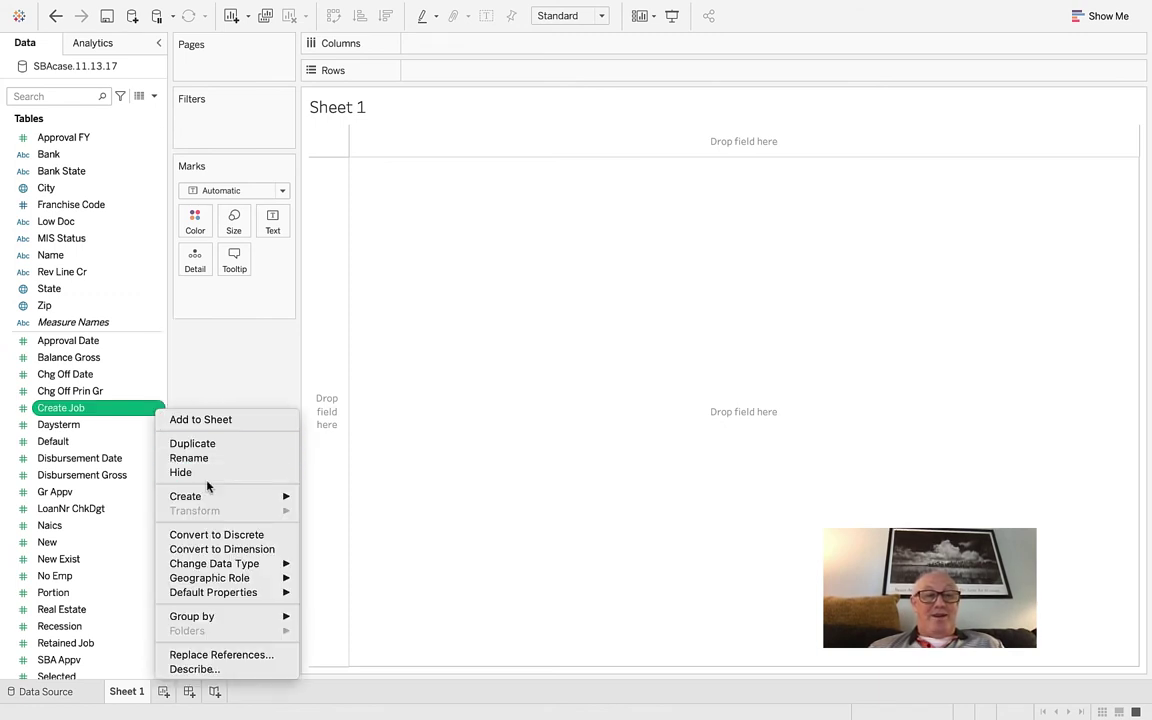
pyautogui.moveTo(213, 495)
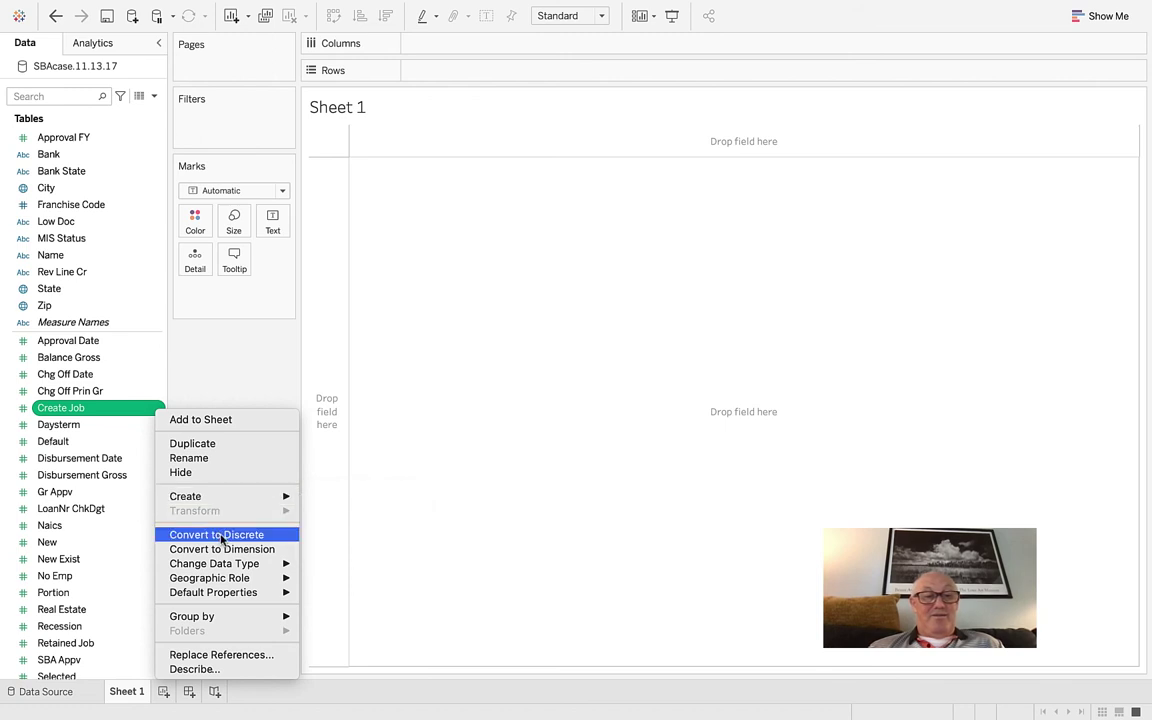
pyautogui.click(414, 450)
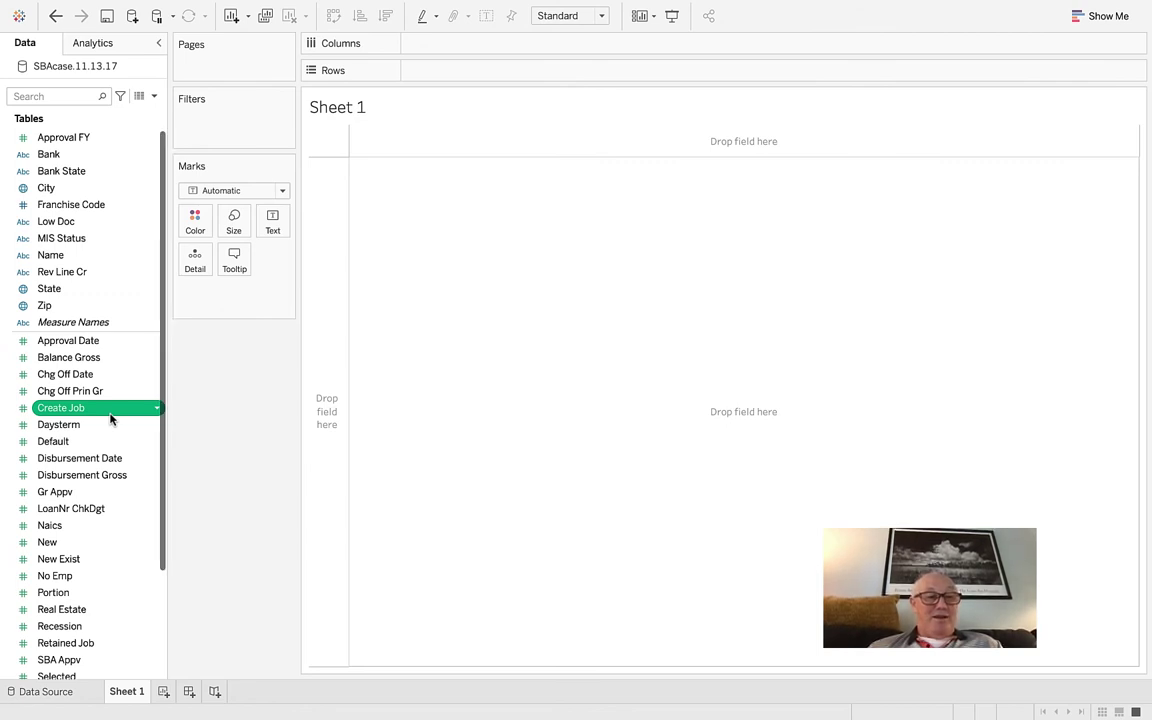
# Step: Convert the Real Estate field from a measure to a dimension
pyautogui.scroll(-2, 110, 418)
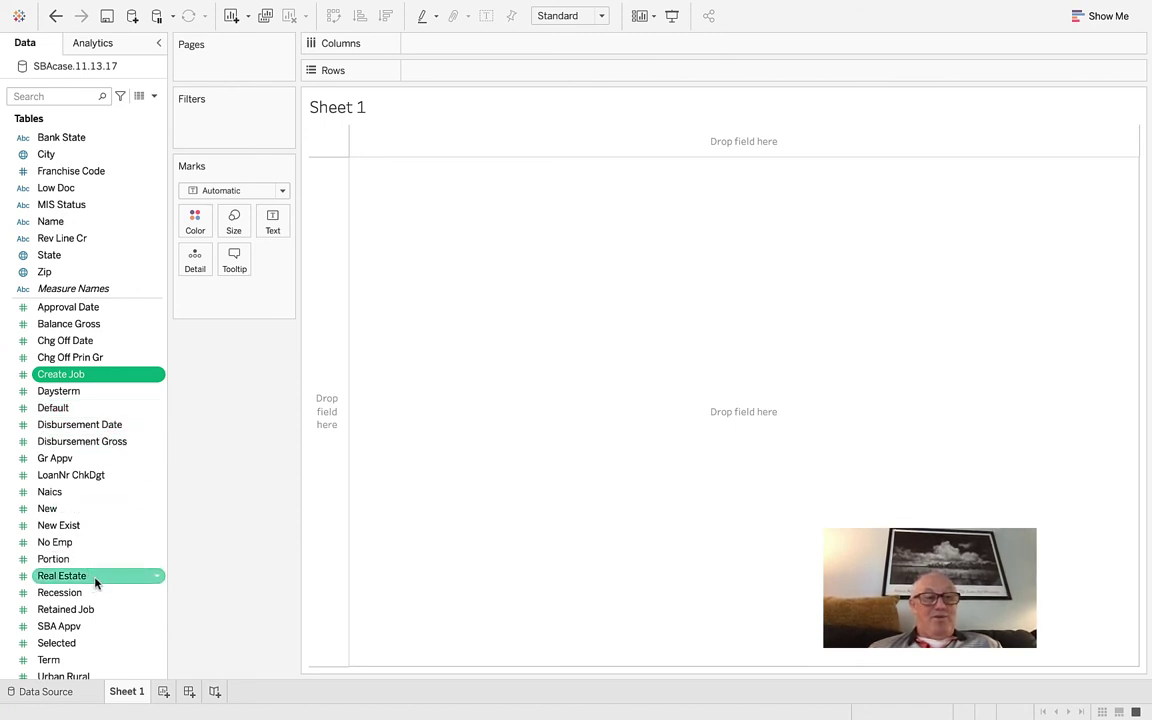
pyautogui.click(158, 579)
pyautogui.moveTo(240, 459)
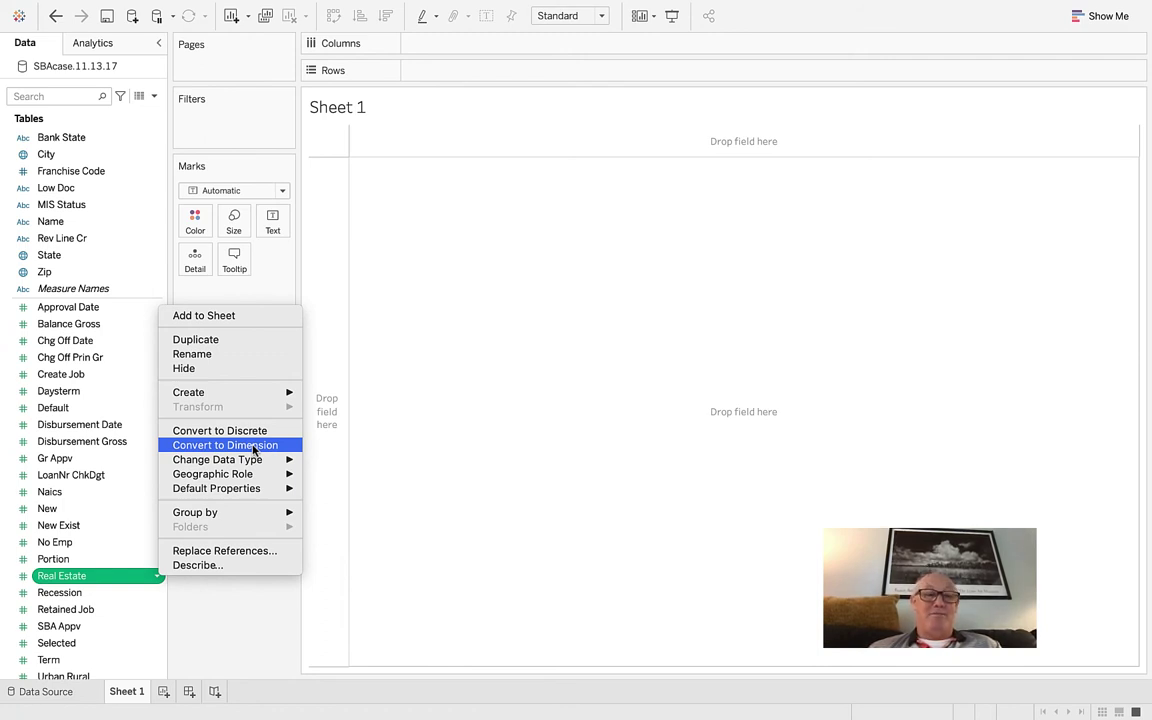
pyautogui.click(253, 447)
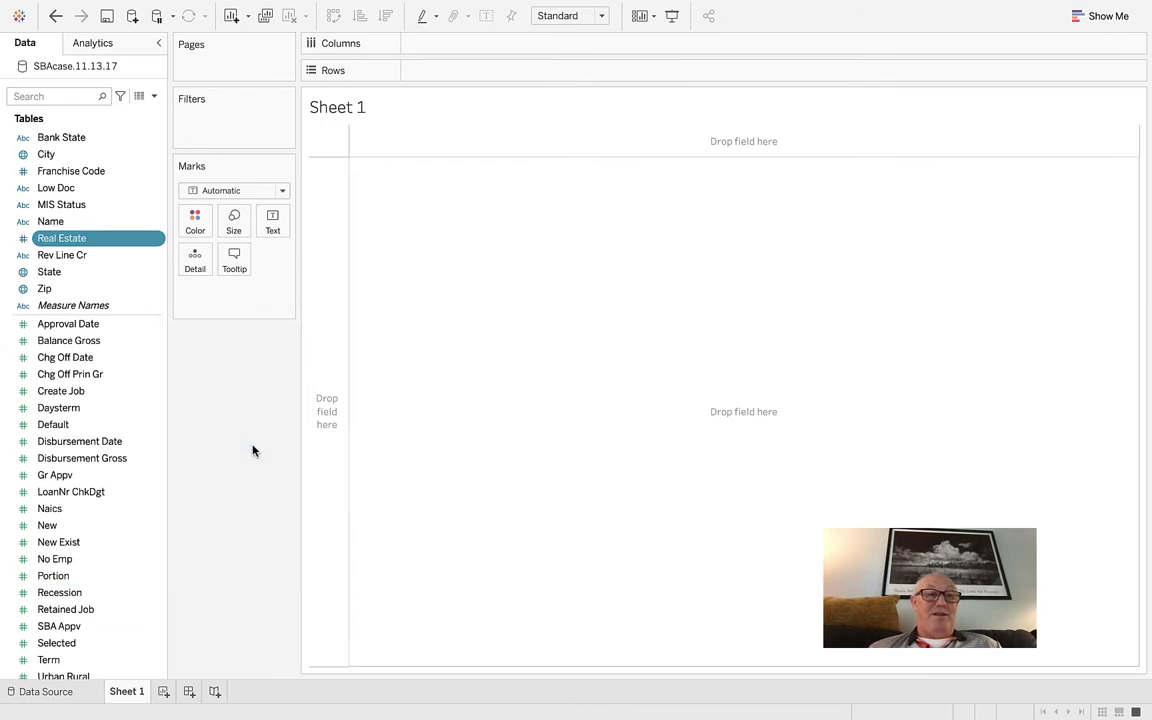
# Step: Place Real Estate on Columns and add Disbursement Gross to the view as a sum
pyautogui.moveTo(98, 238); pyautogui.dragTo(517, 51)
pyautogui.click(153, 258)
pyautogui.click(329, 224)
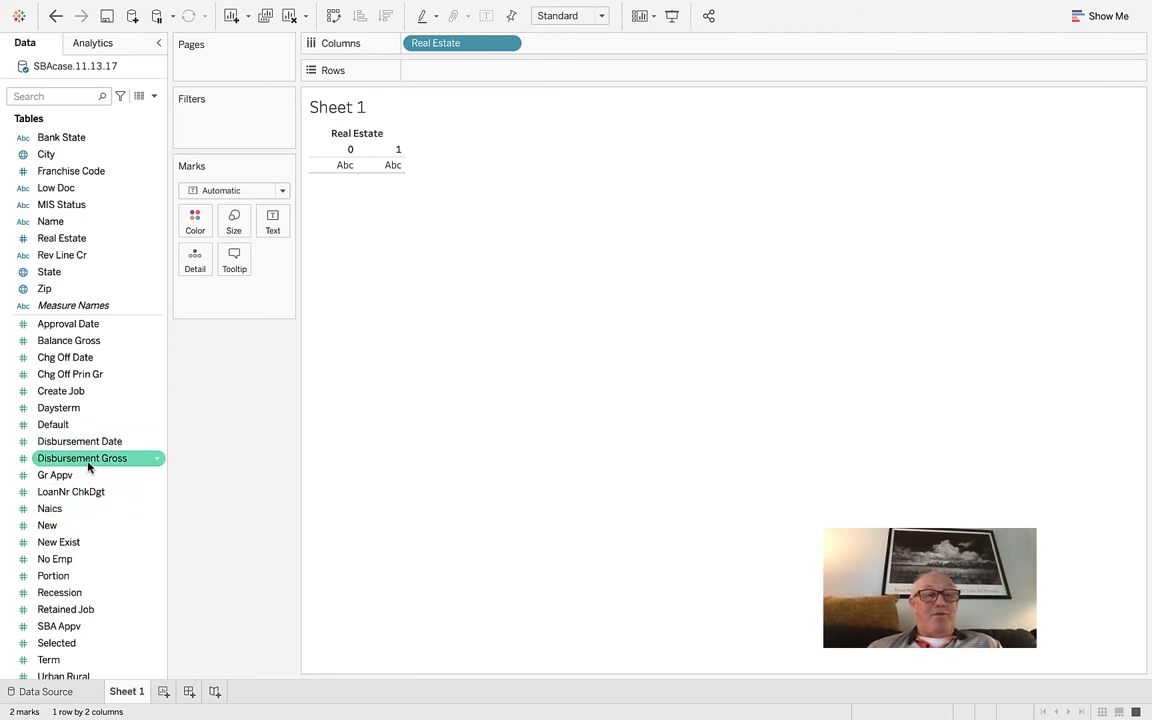
pyautogui.moveTo(88, 466); pyautogui.dragTo(355, 170)
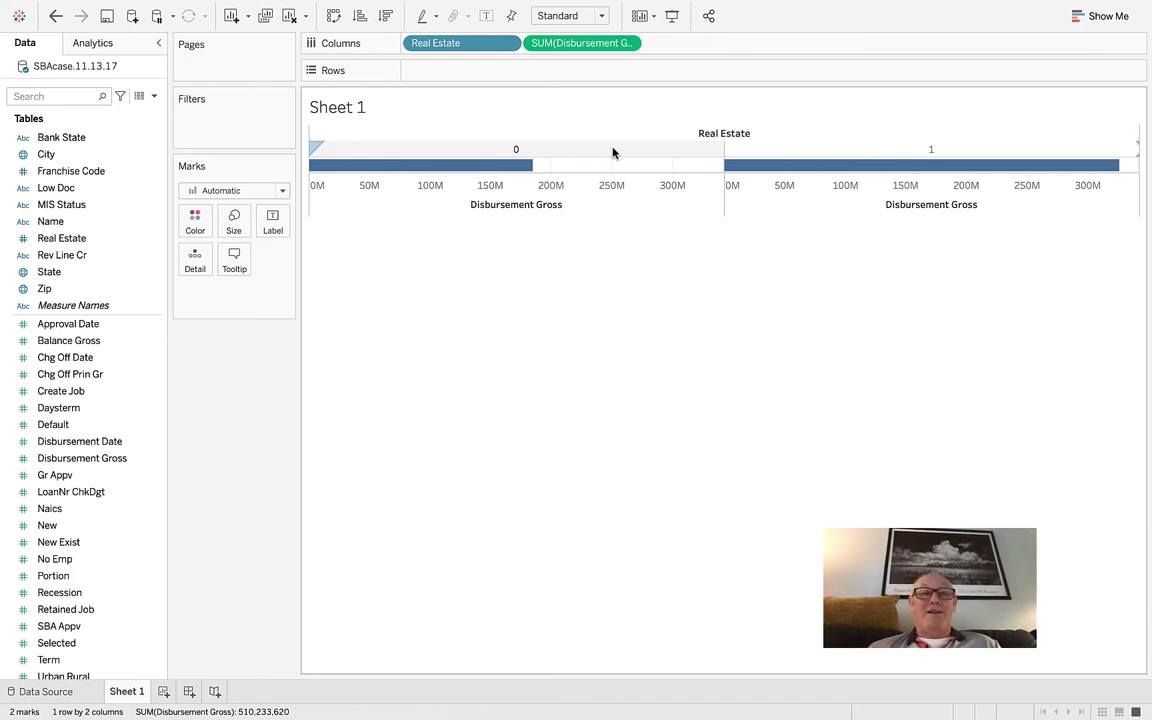
# Step: Try displaying Disbursement Gross by Real Estate as a pie chart, a highlight table and a treemap
pyautogui.click(1112, 17)
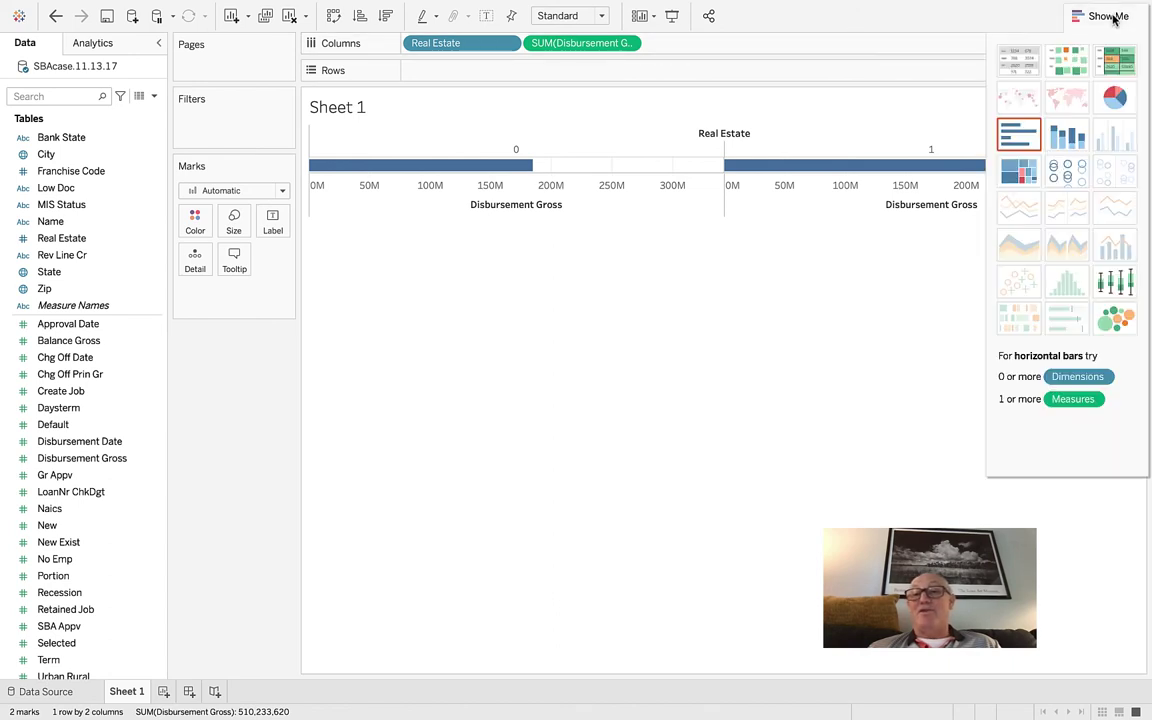
pyautogui.click(1116, 97)
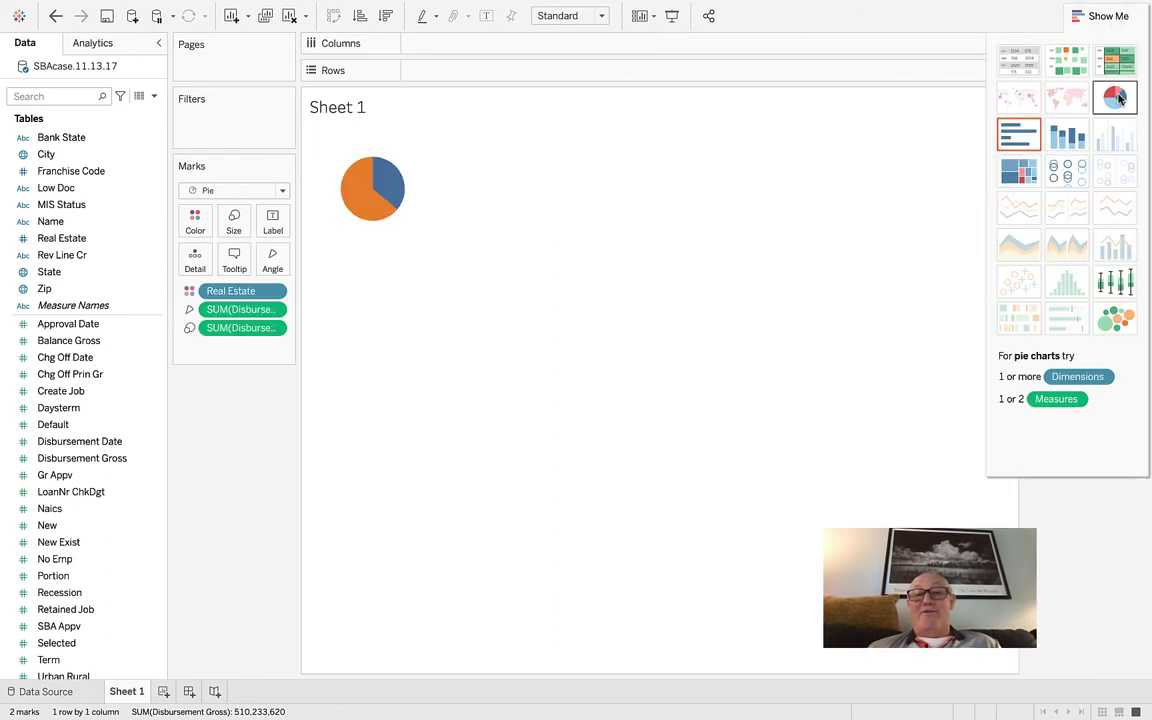
pyautogui.moveTo(366, 186)
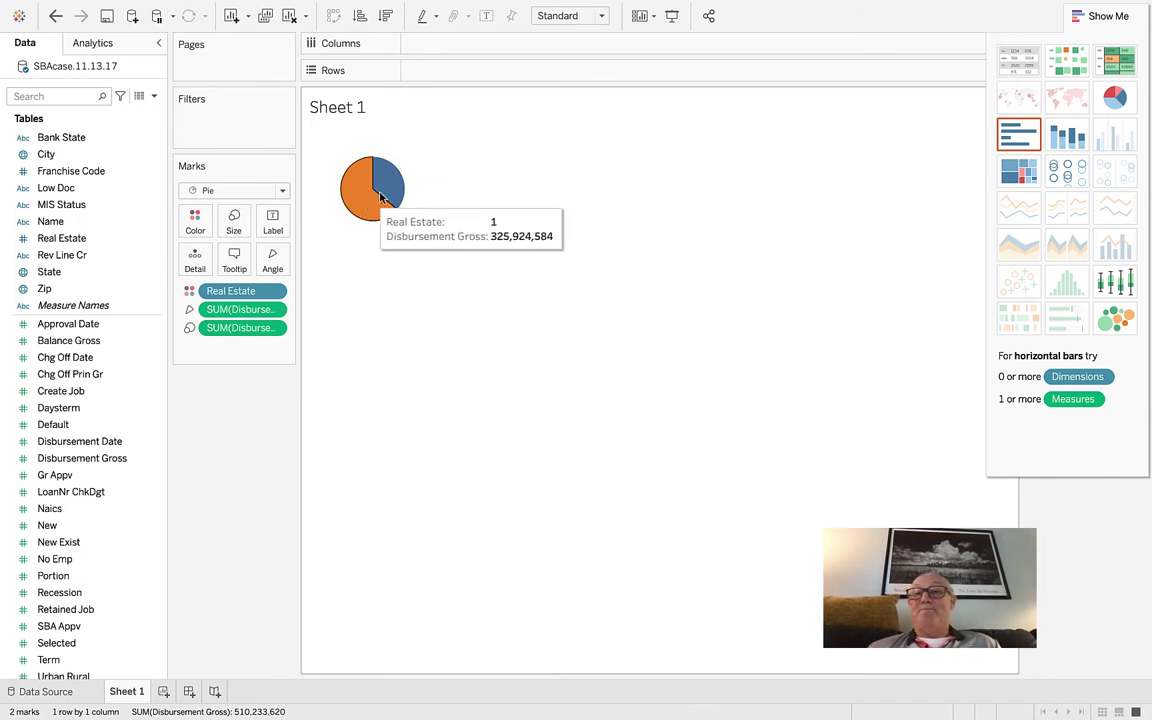
pyautogui.click(1118, 61)
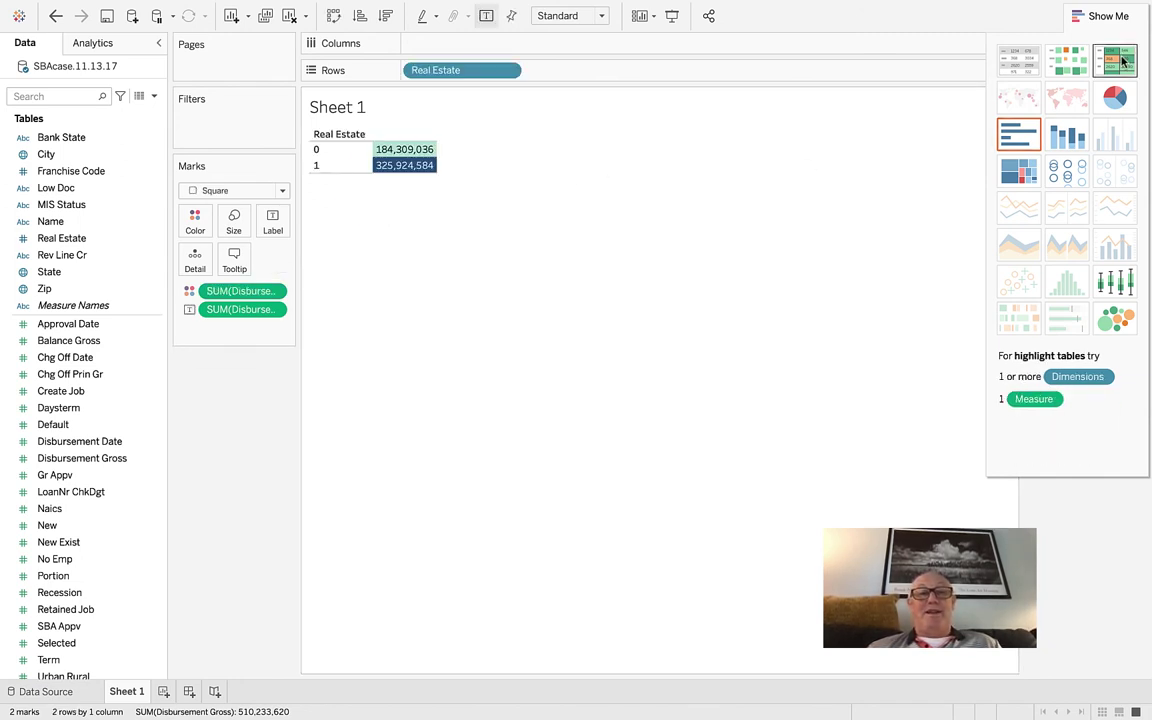
pyautogui.click(1010, 172)
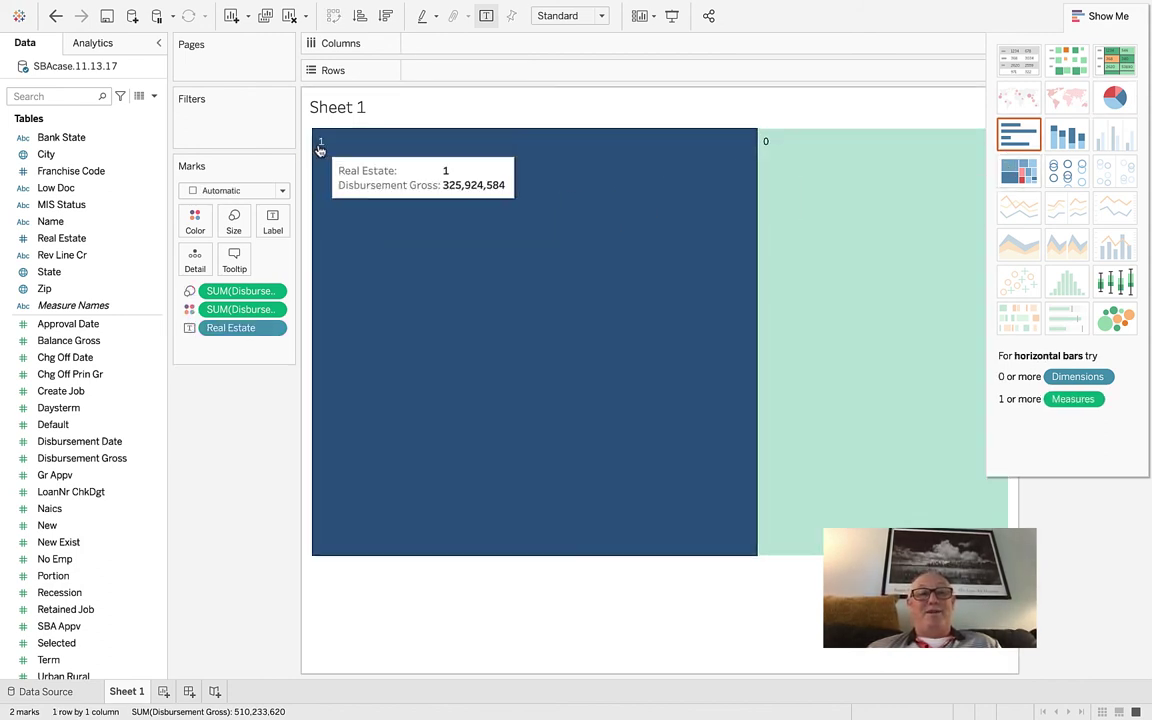
# Step: Try stacked bars, circle views and packed bubbles for Disbursement Gross by Real Estate, followed by a pie chart, highlight table and heat map
pyautogui.click(1068, 140)
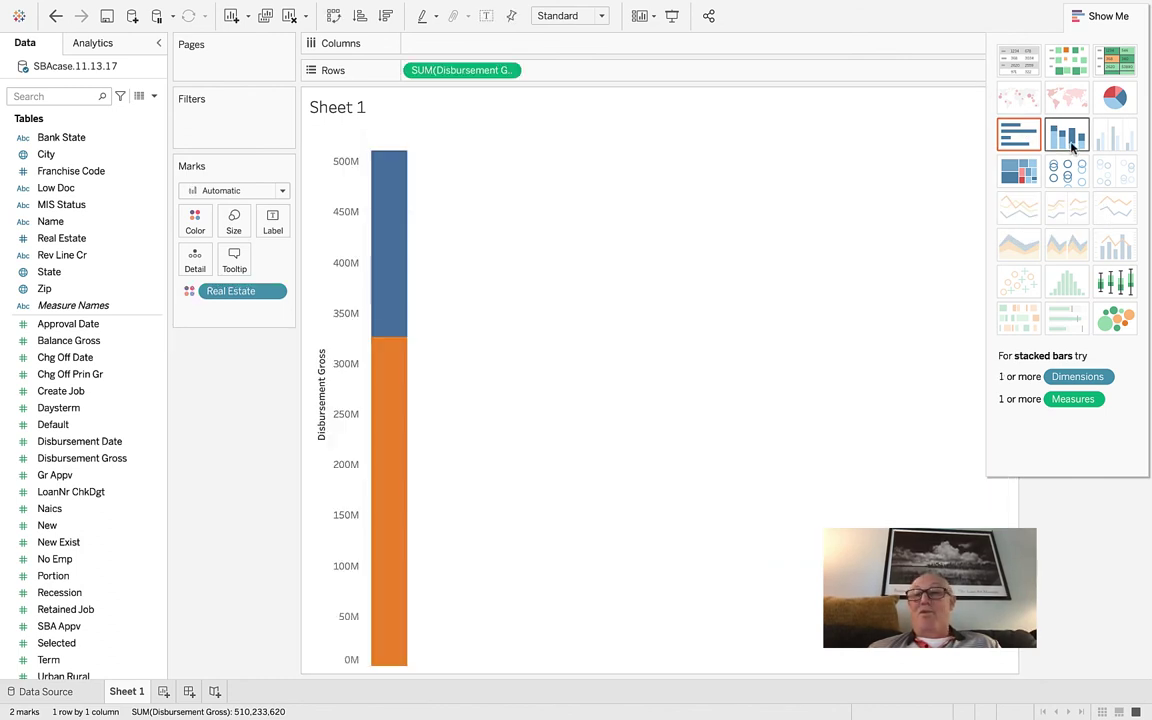
pyautogui.click(1073, 180)
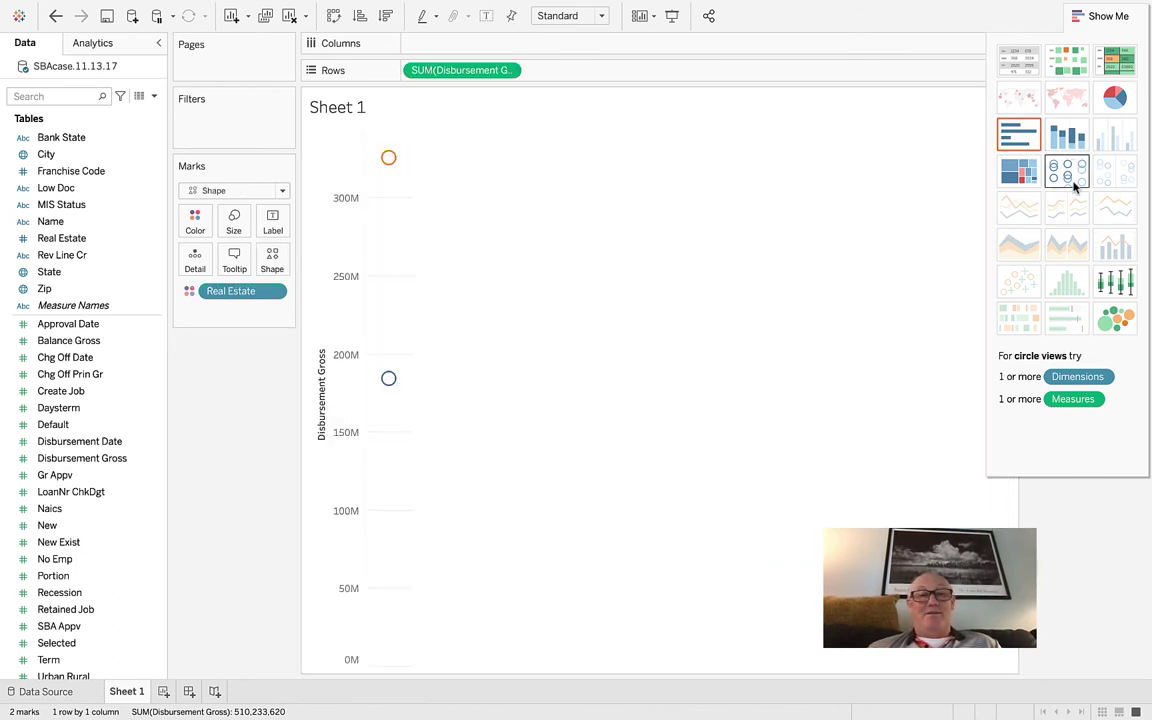
pyautogui.click(1115, 318)
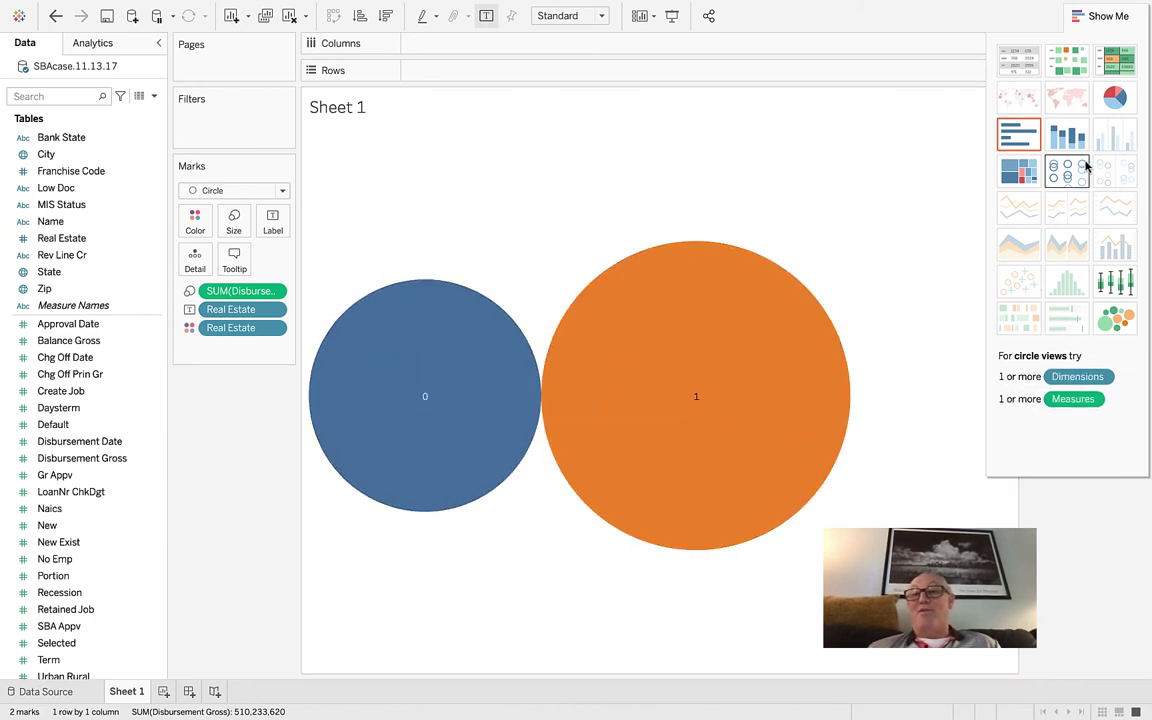
pyautogui.click(1116, 99)
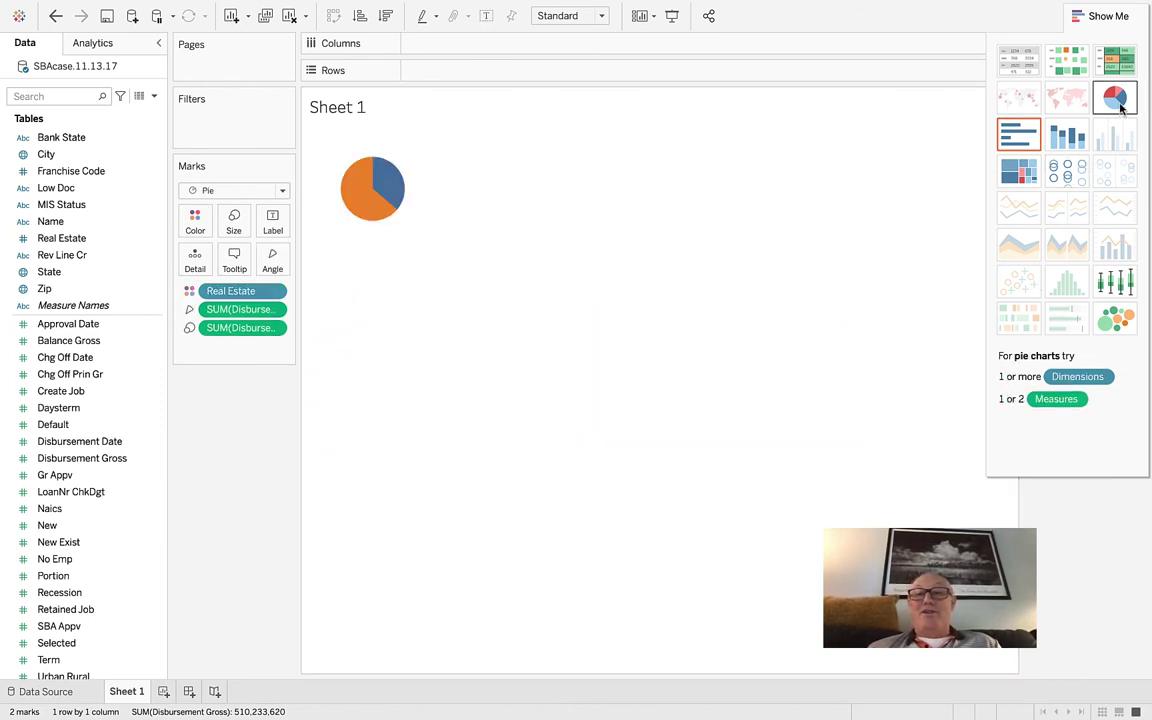
pyautogui.click(1116, 62)
pyautogui.click(1070, 65)
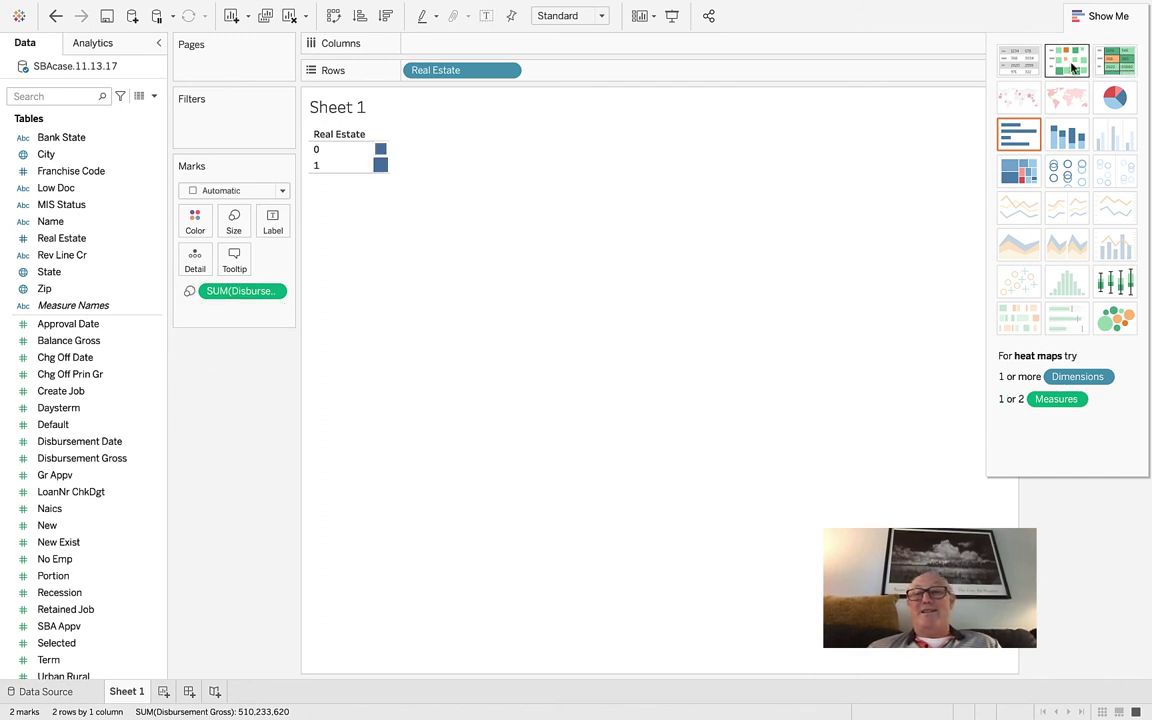
# Step: Display Disbursement Gross by Real Estate as horizontal bars, comparing with stacked bars, and hide the chart type suggestions
pyautogui.click(1016, 136)
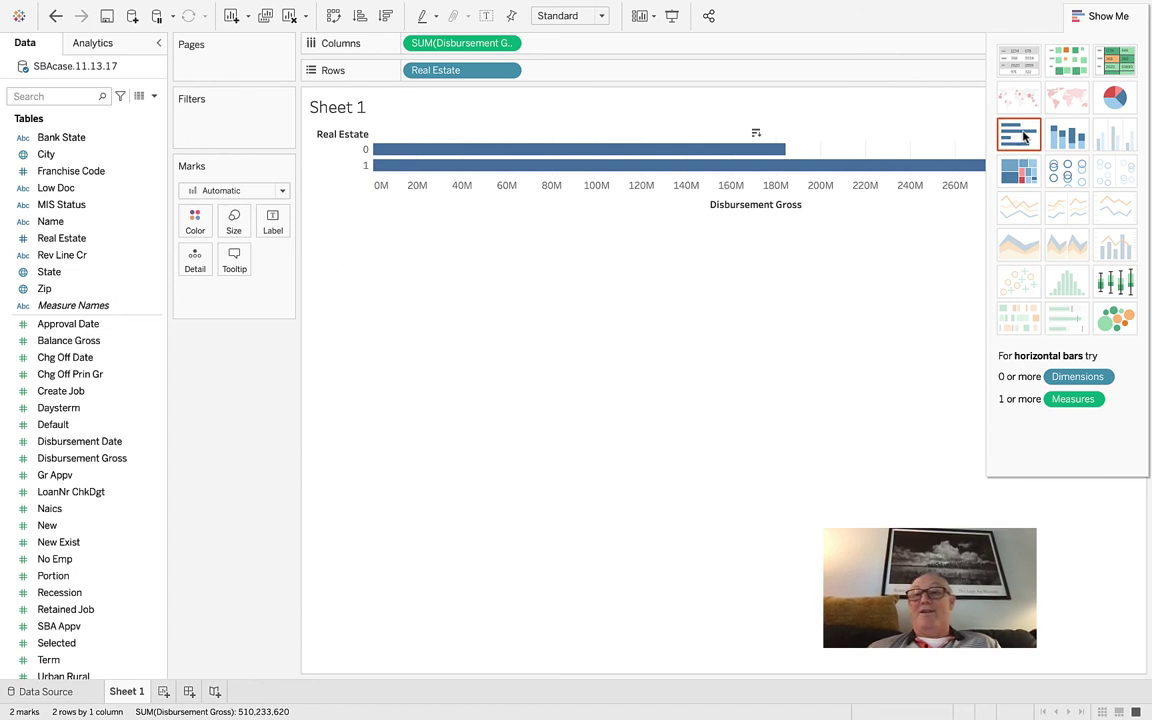
pyautogui.click(1056, 136)
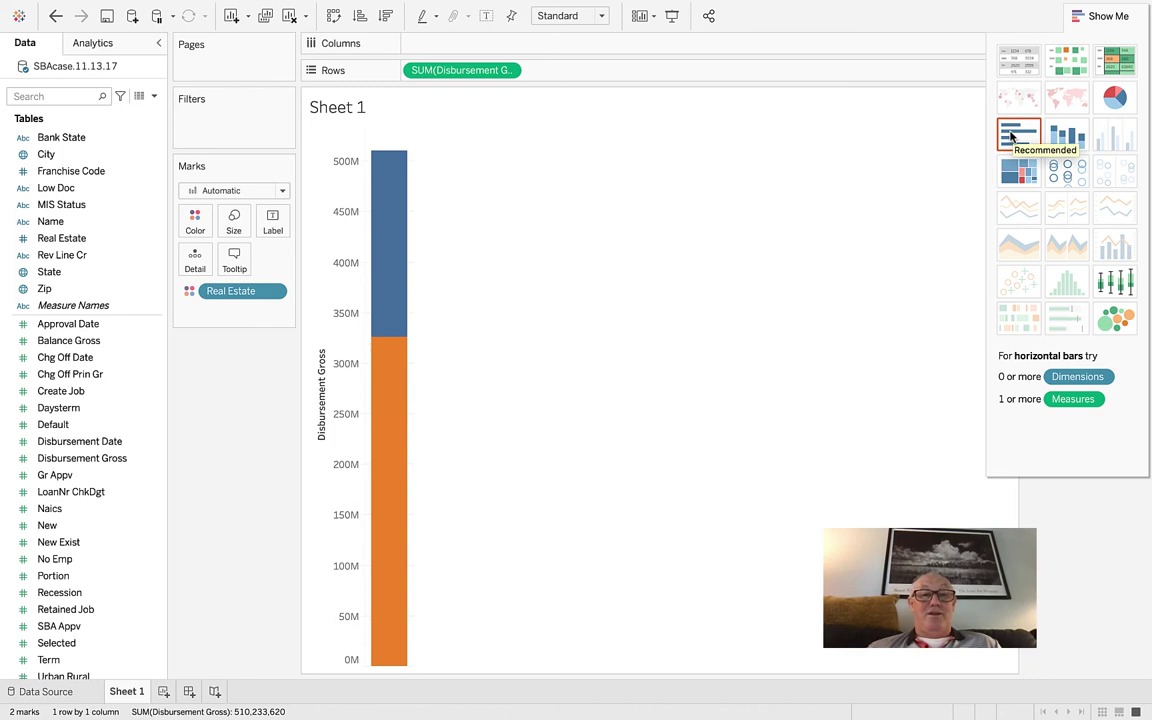
pyautogui.click(1012, 137)
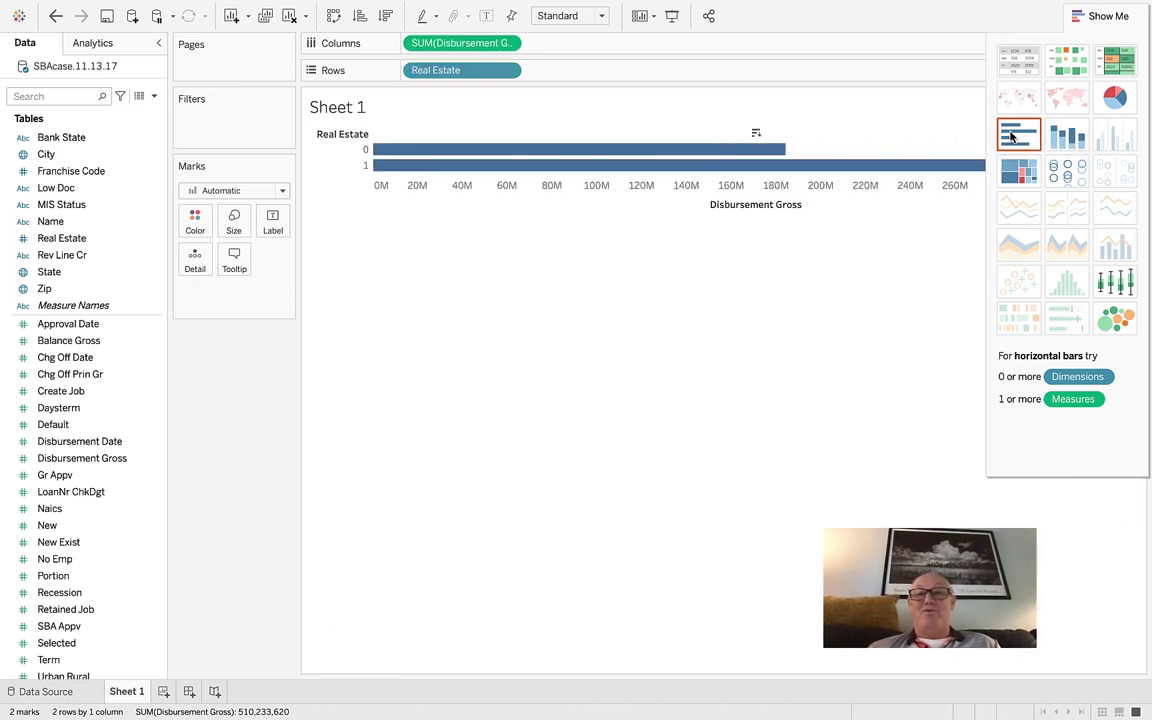
pyautogui.click(1092, 16)
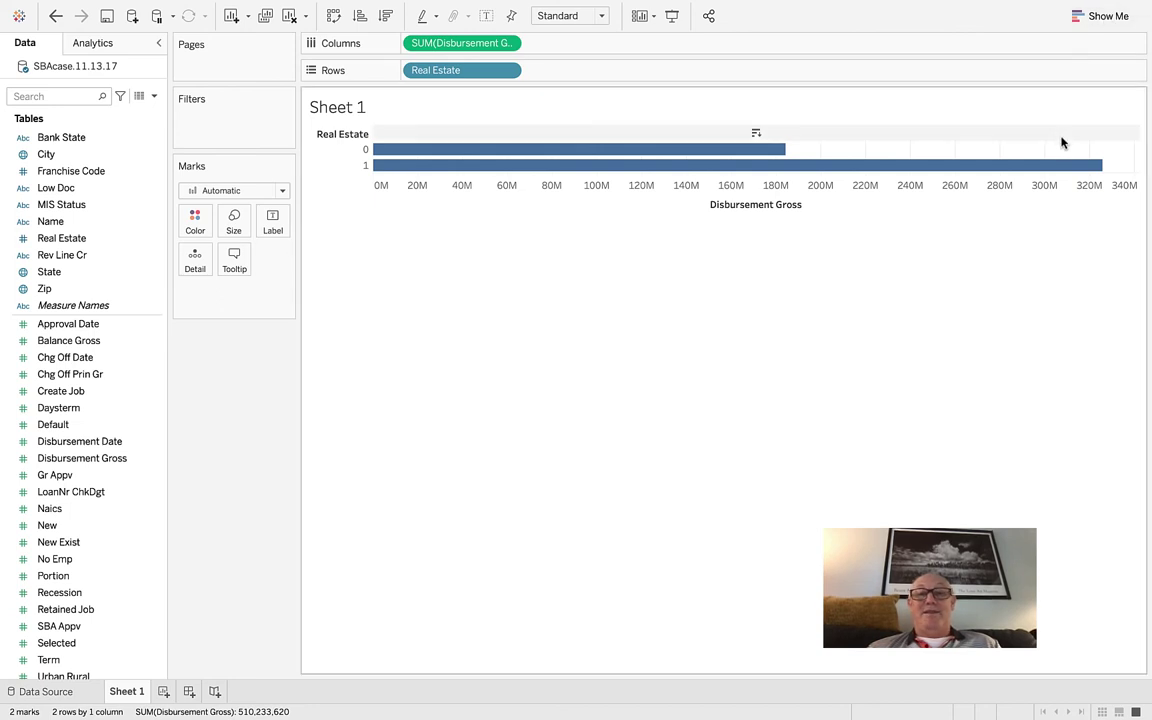
# Step: Change the Disbursement Gross aggregation on Columns to Average and compare the bars for Real Estate 0 and 1
pyautogui.moveTo(1068, 165)
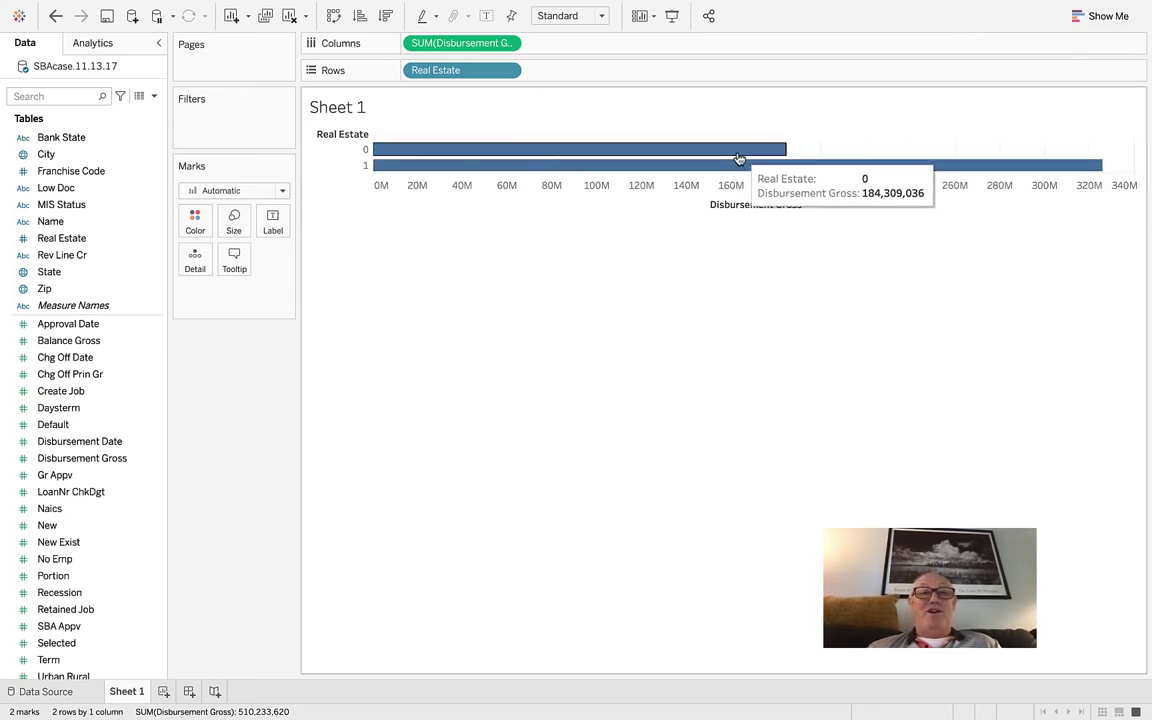
pyautogui.moveTo(729, 160)
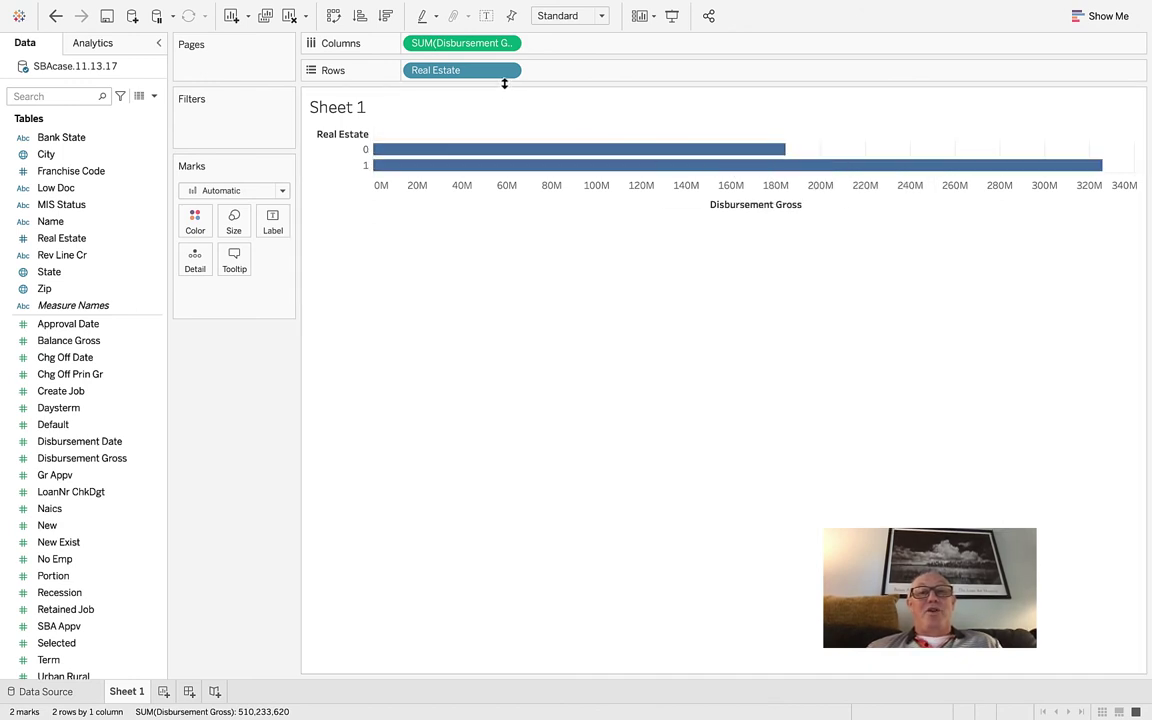
pyautogui.click(508, 43)
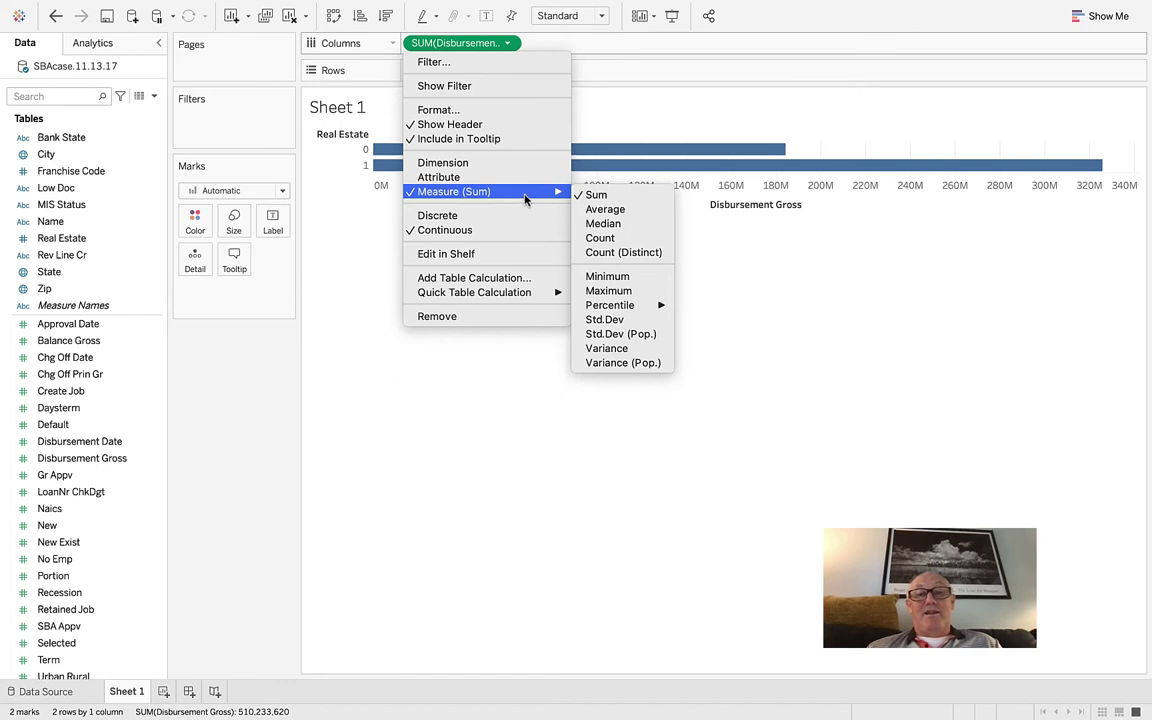
pyautogui.click(543, 207)
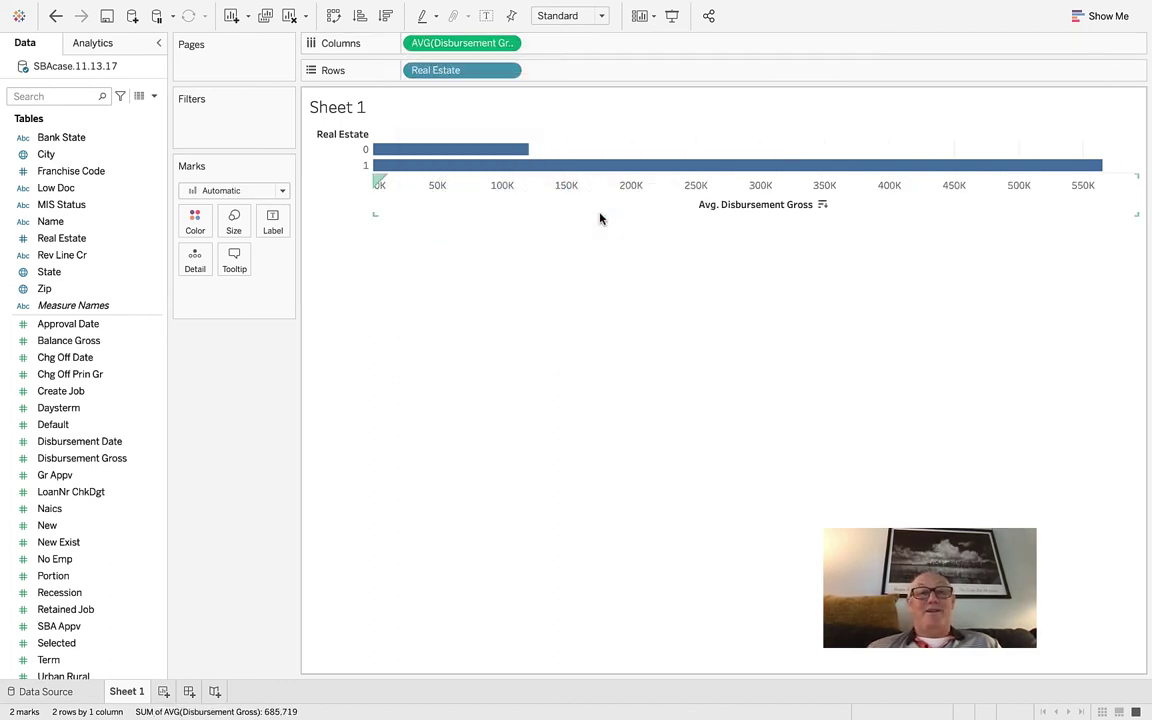
pyautogui.moveTo(510, 152)
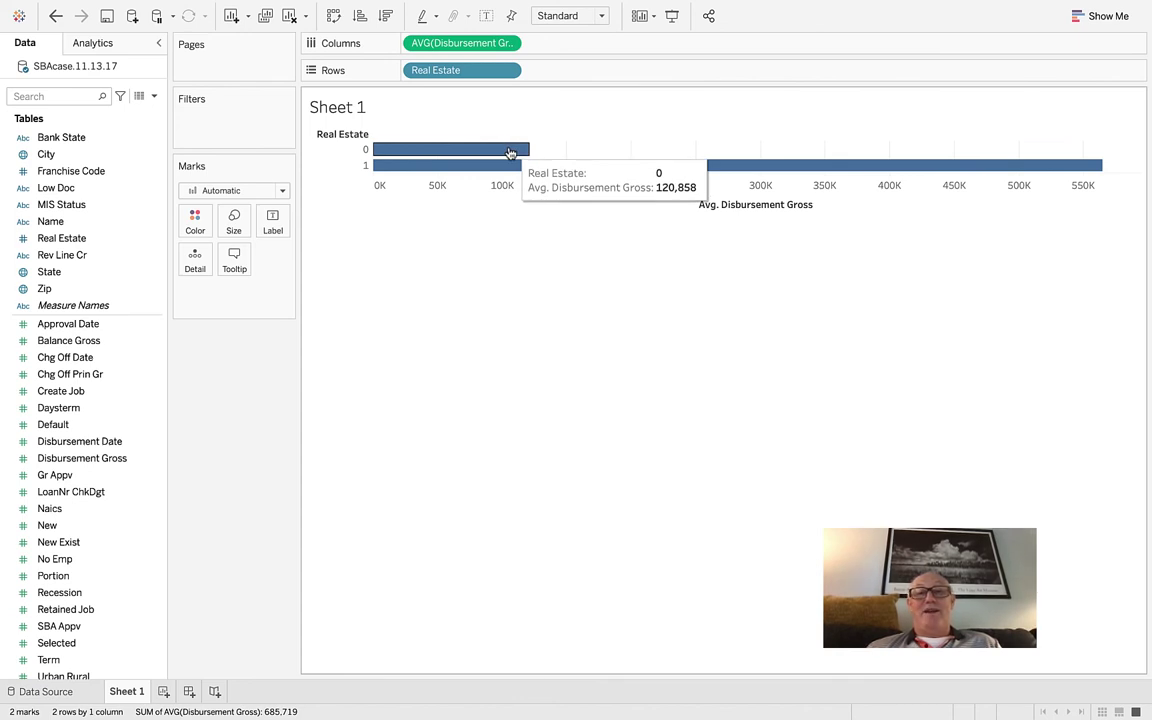
pyautogui.moveTo(1000, 172)
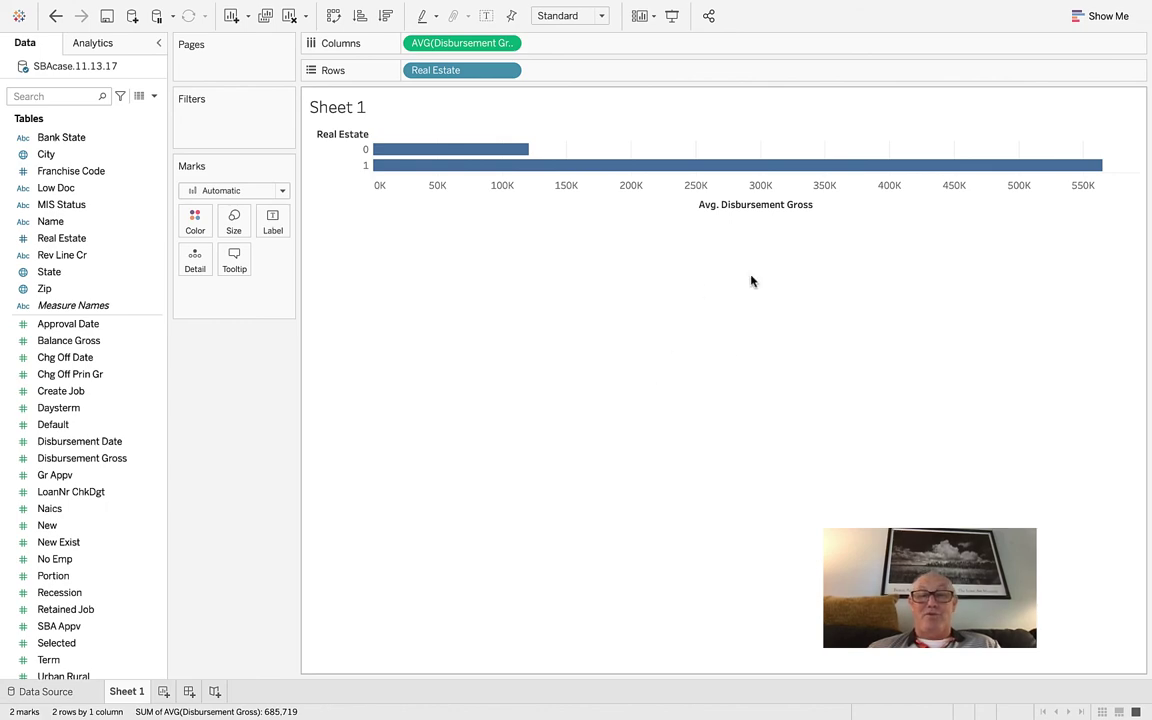
# Step: Switch to the course page in Chrome and save the IRON VIS Challenge document attachment to the SBA Project folder
pyautogui.moveTo(668, 705)
pyautogui.click(716, 704)
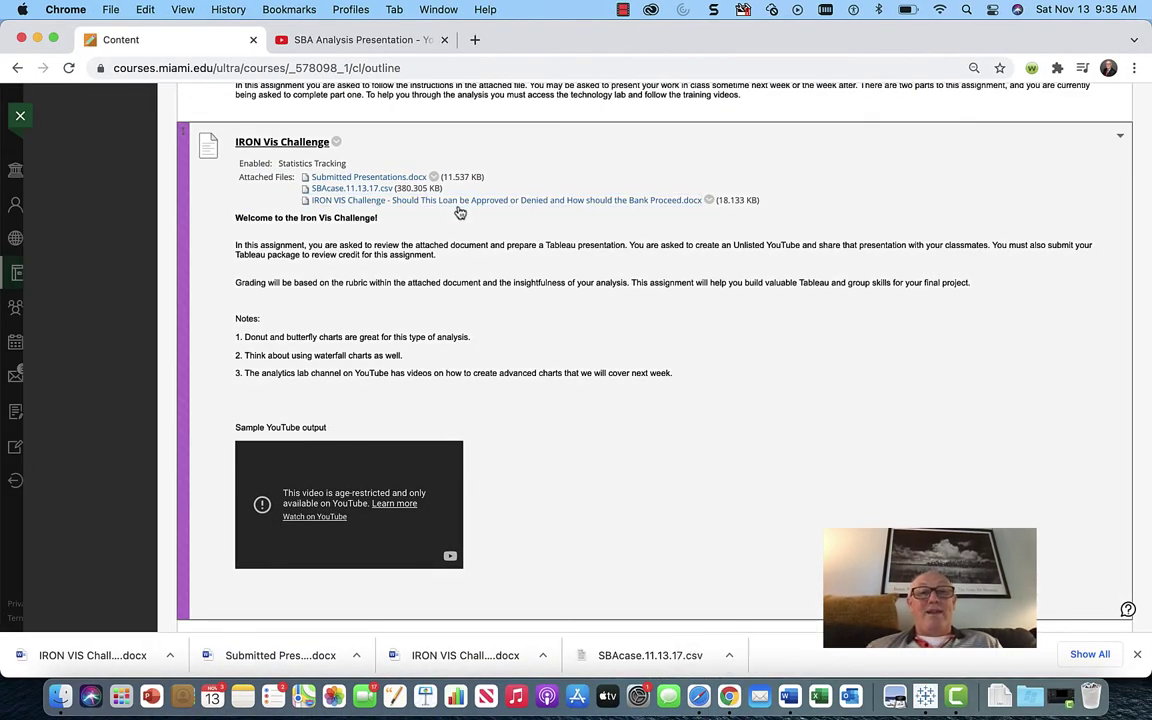
pyautogui.rightClick(457, 206)
pyautogui.click(489, 275)
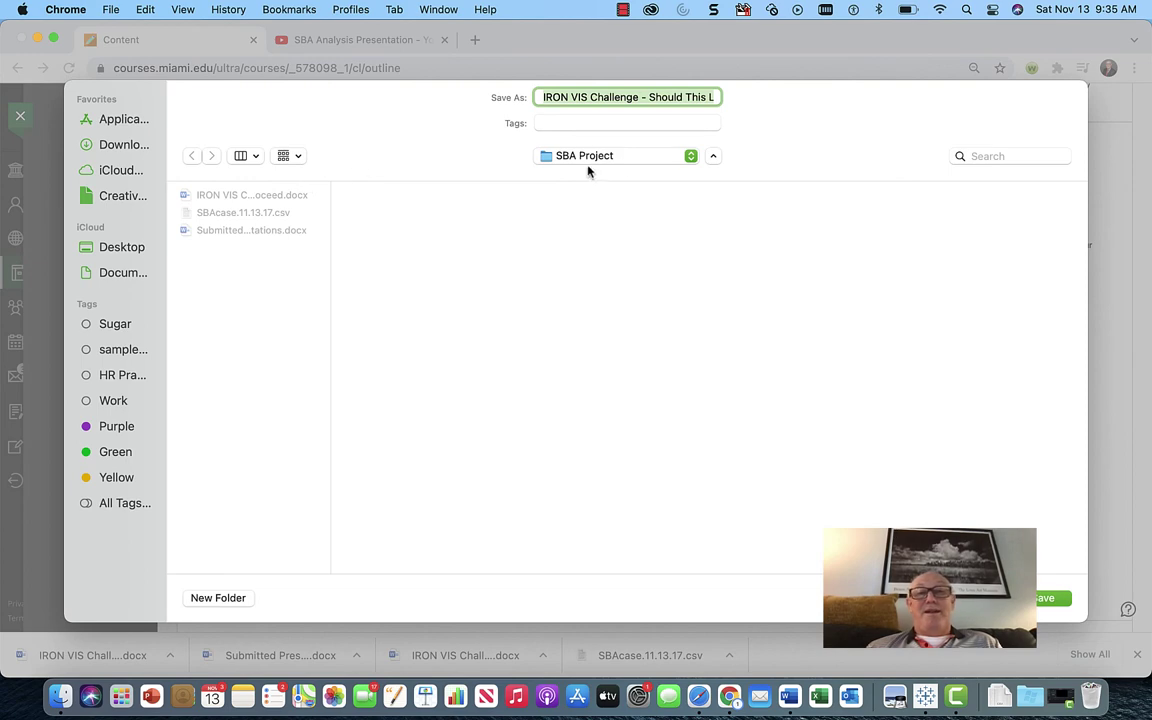
pyautogui.click(1044, 598)
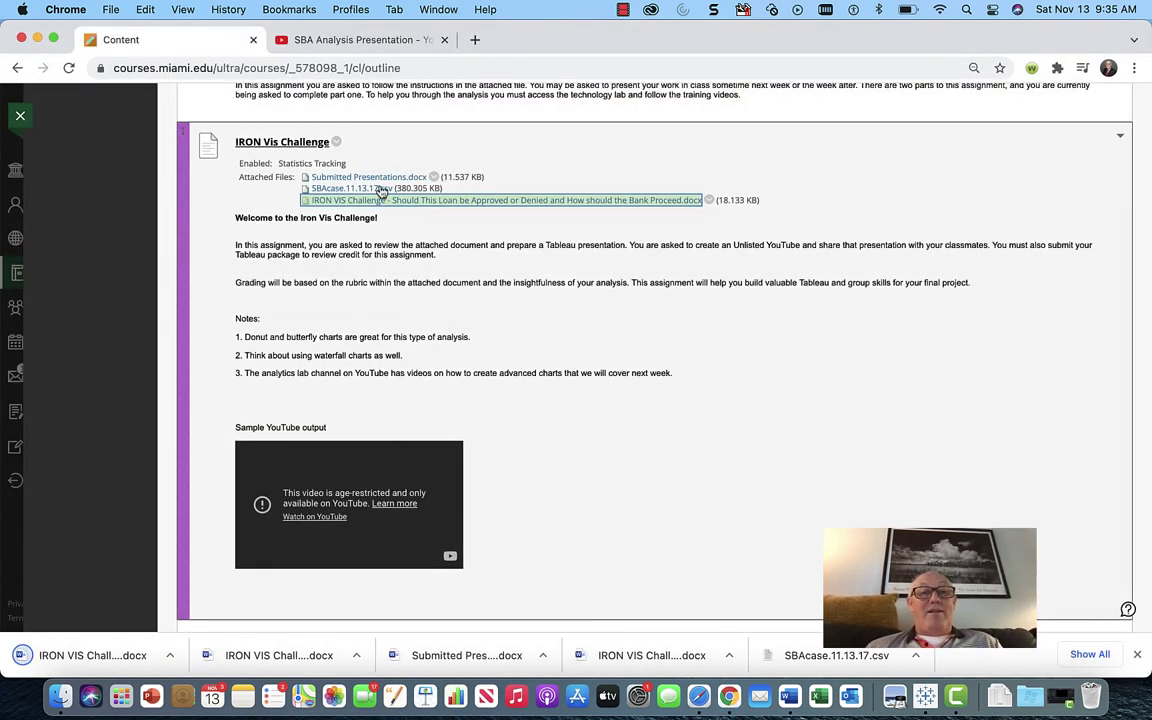
# Step: Save the attached SBAcase.11.13.17.csv data file to the SBA Project folder
pyautogui.rightClick(382, 187)
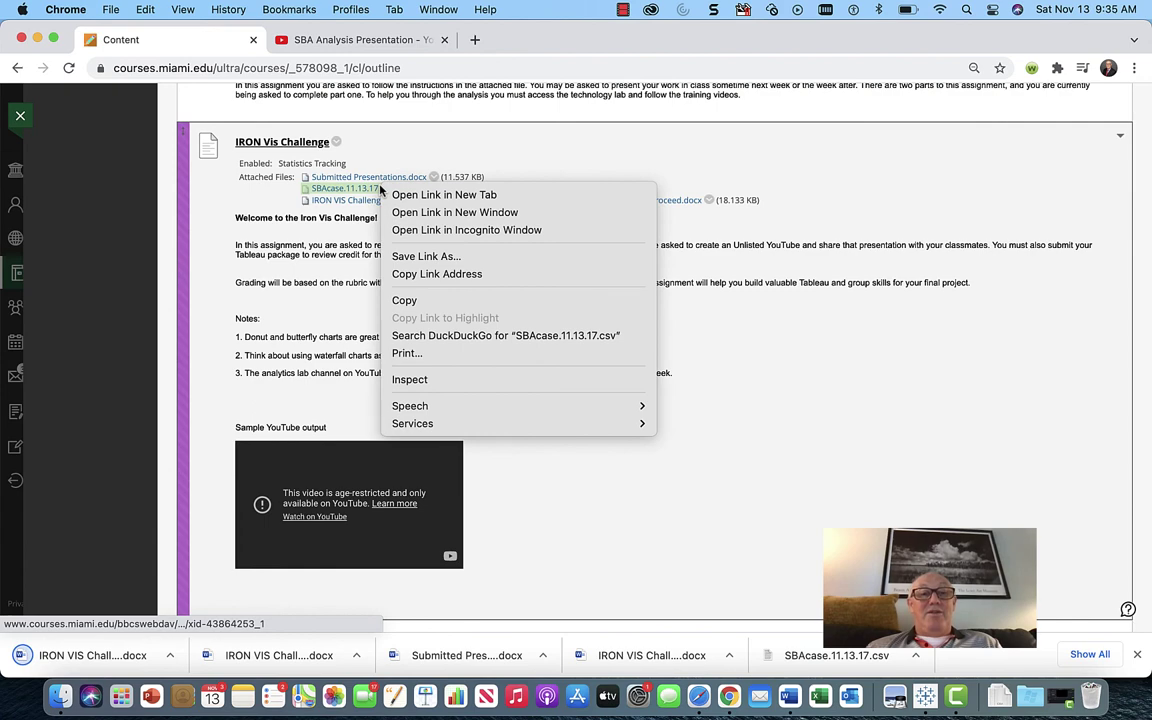
pyautogui.click(418, 262)
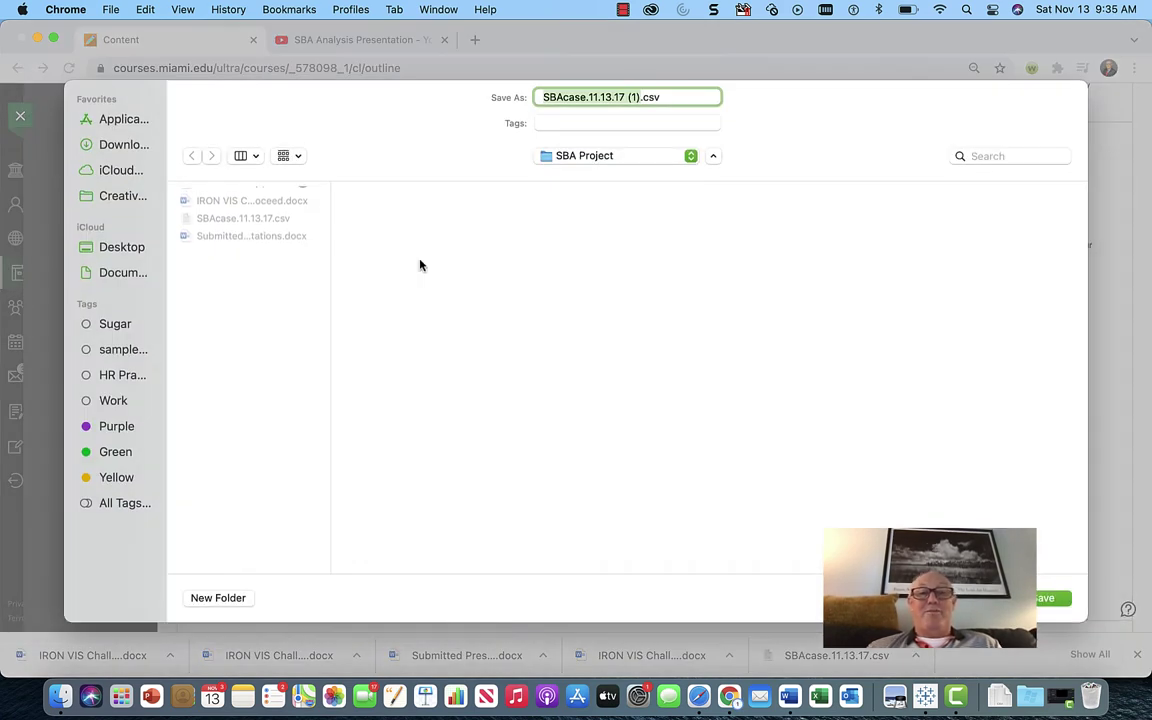
pyautogui.click(1040, 598)
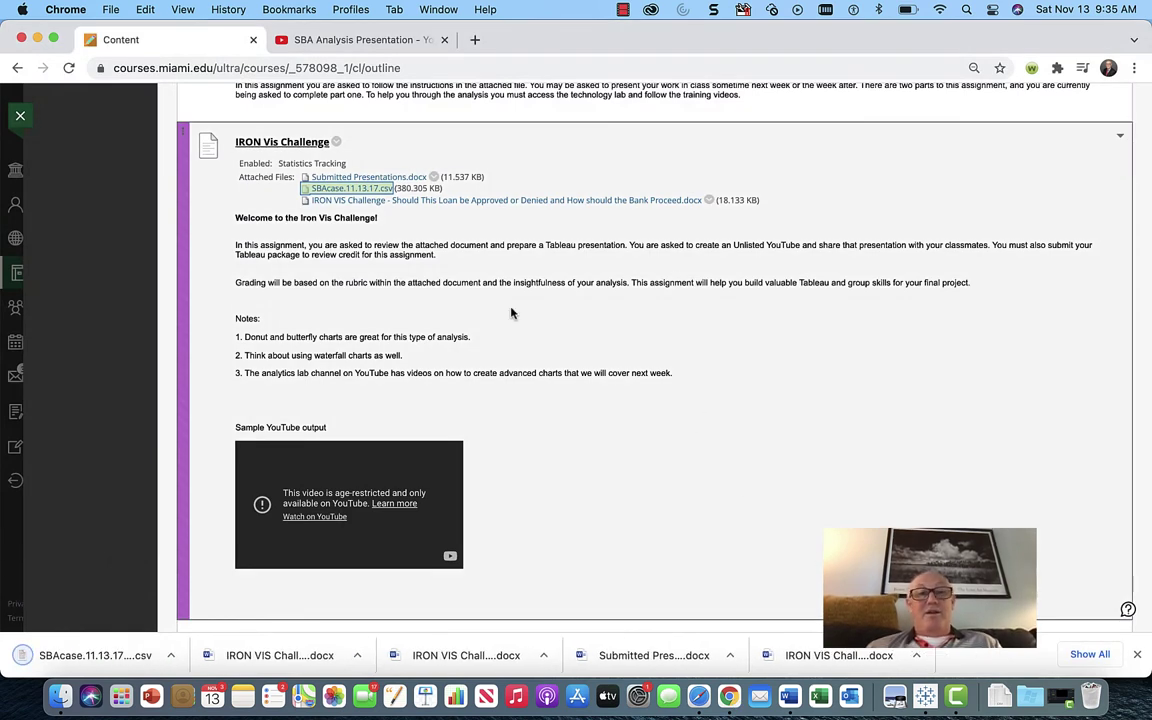
# Step: Save the attached Submitted Presentations.docx to the SBA Project folder as Submitted Presentations (1)
pyautogui.rightClick(395, 177)
pyautogui.click(446, 249)
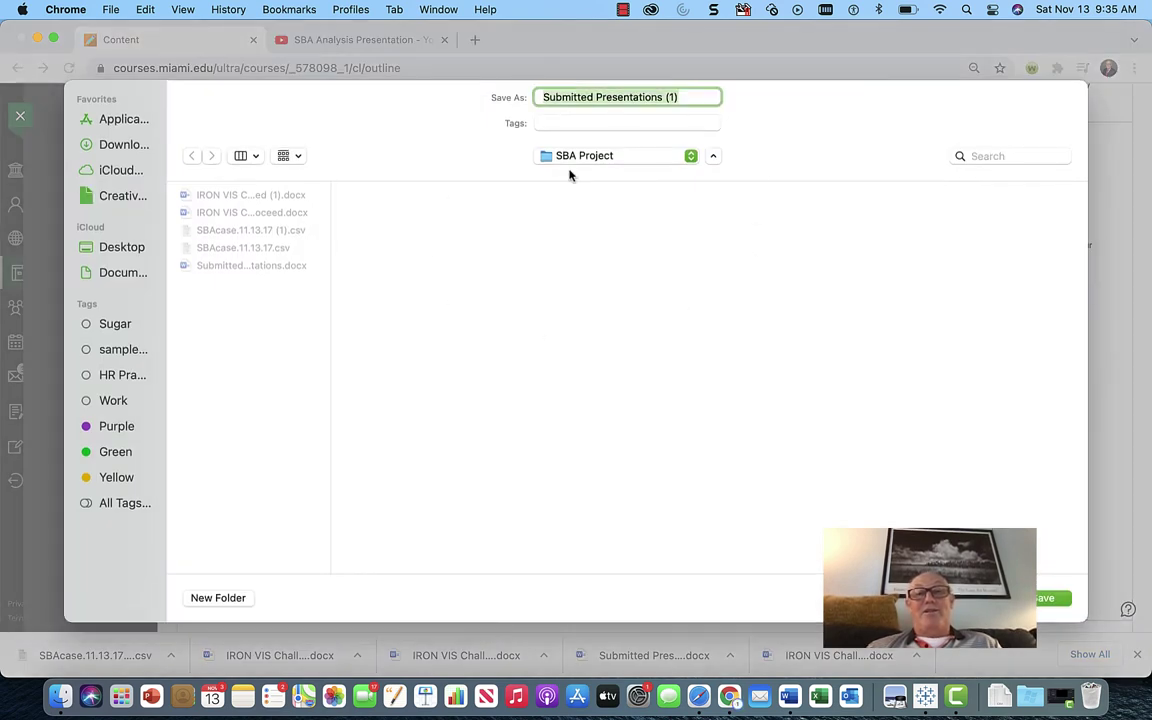
pyautogui.click(1044, 598)
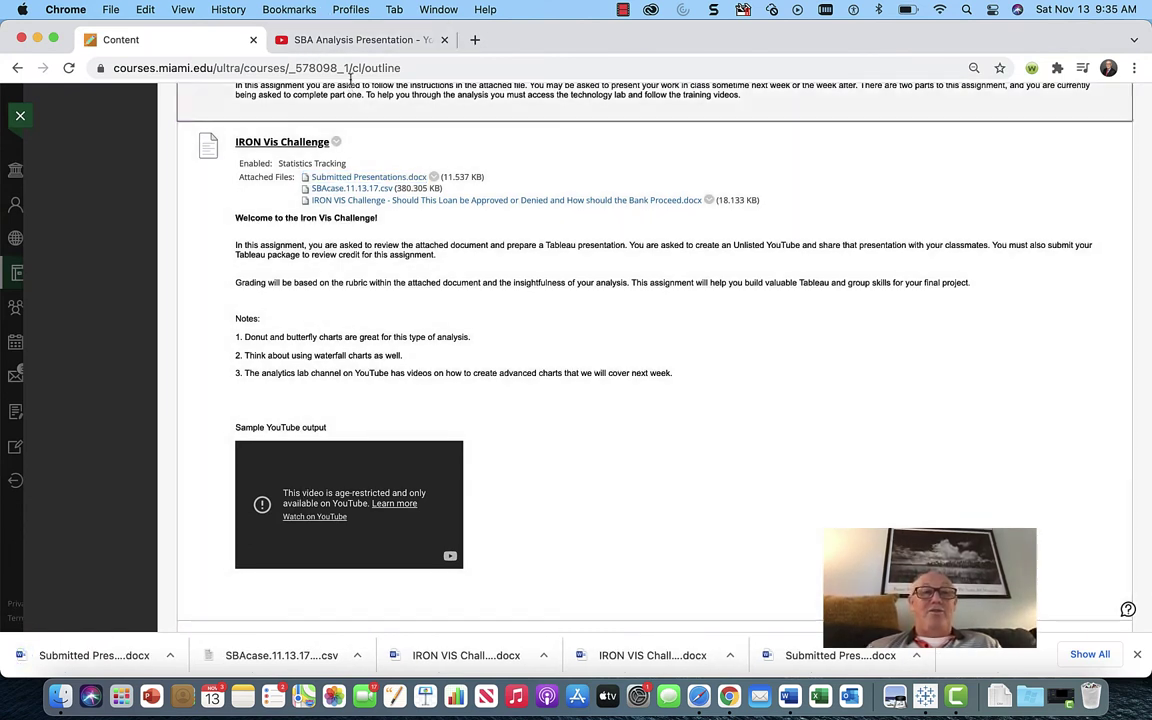
# Step: Open the SBA Analysis Presentation video on YouTube and skim its sample slides at 1:31, 2:12 and 3:01
pyautogui.click(351, 40)
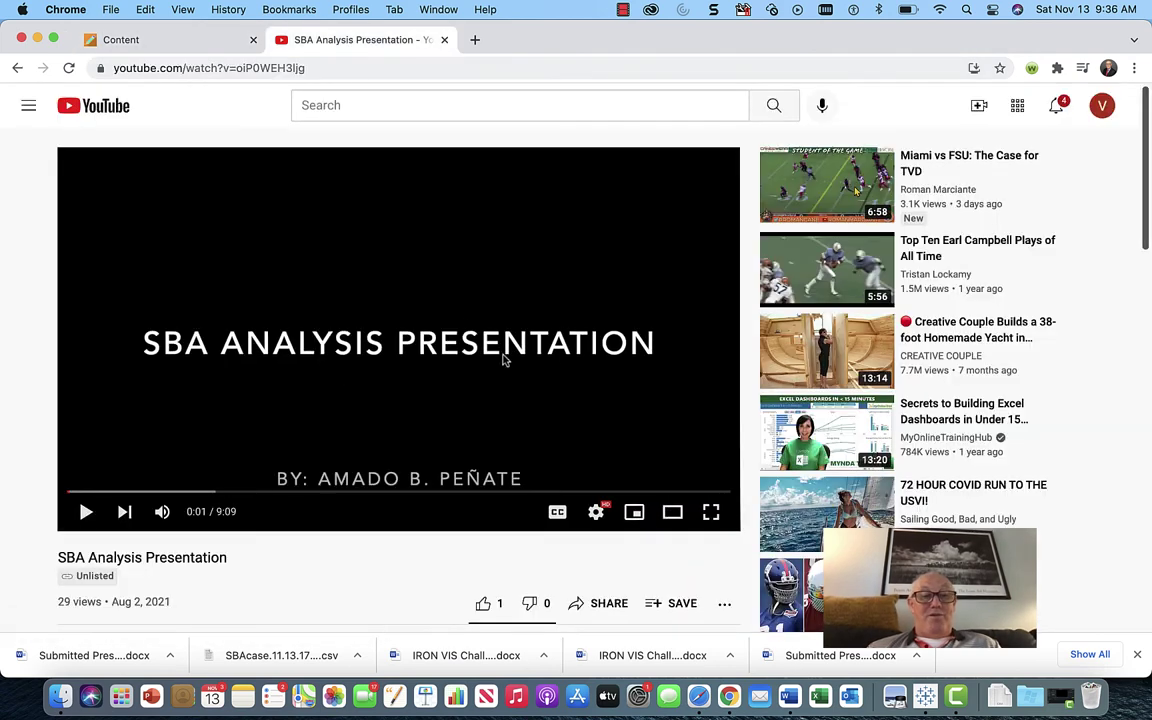
pyautogui.click(178, 493)
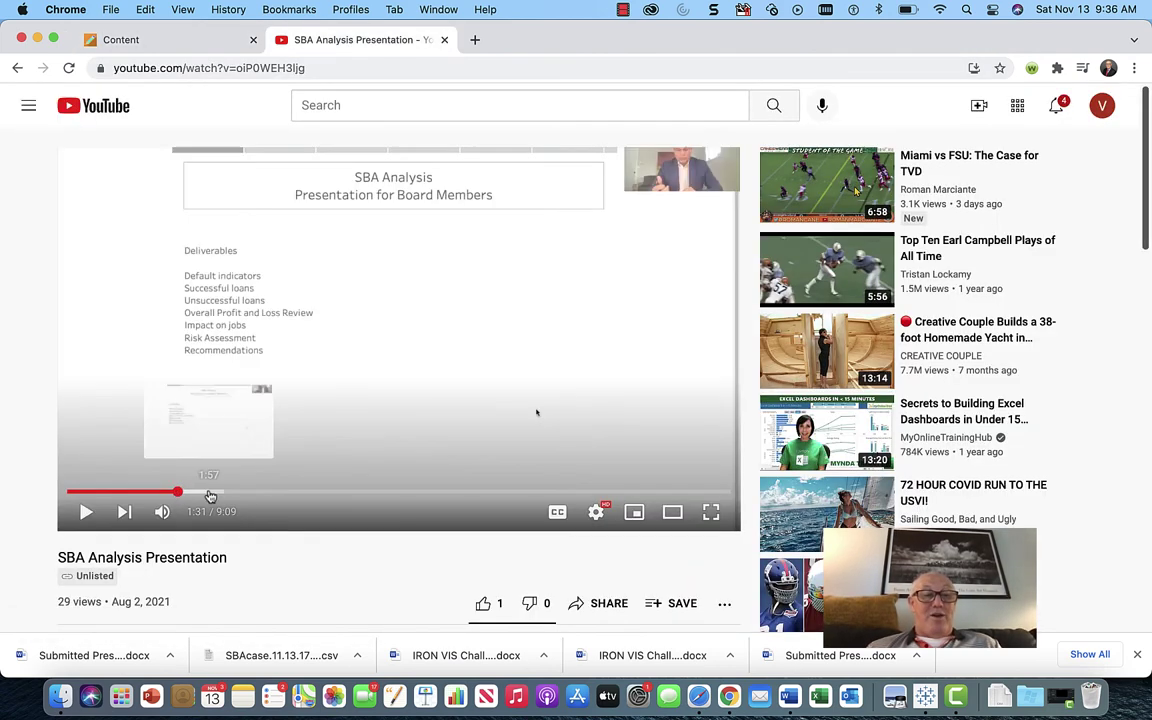
pyautogui.click(228, 493)
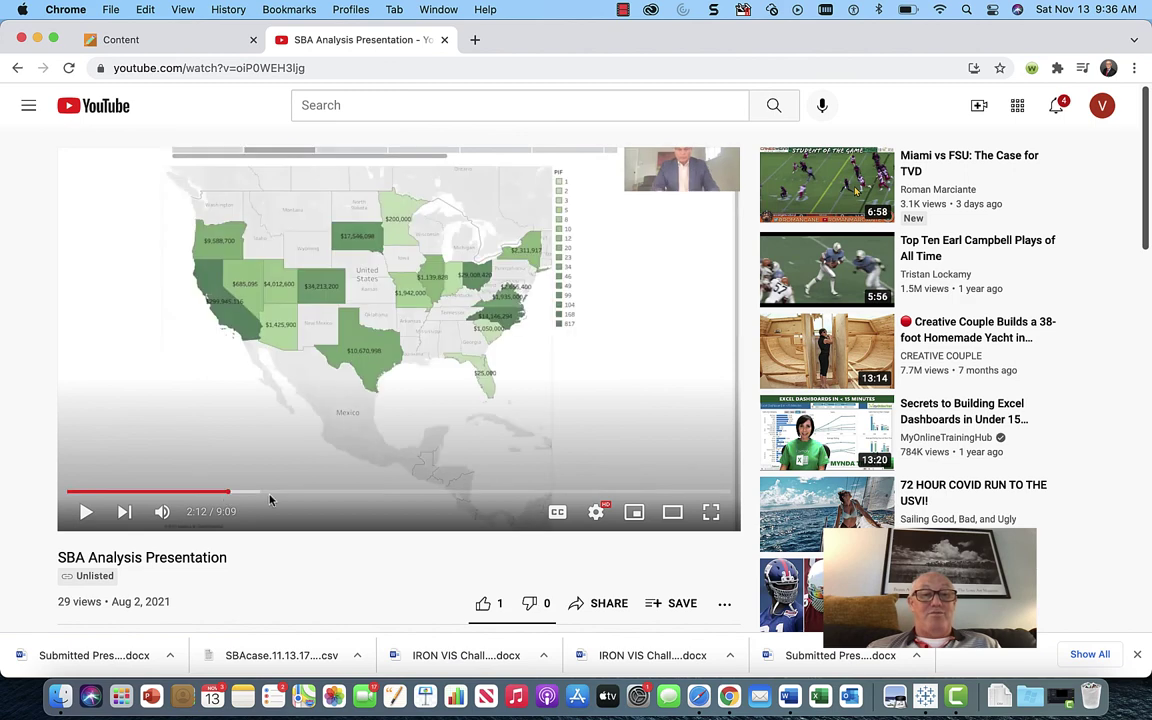
pyautogui.click(287, 493)
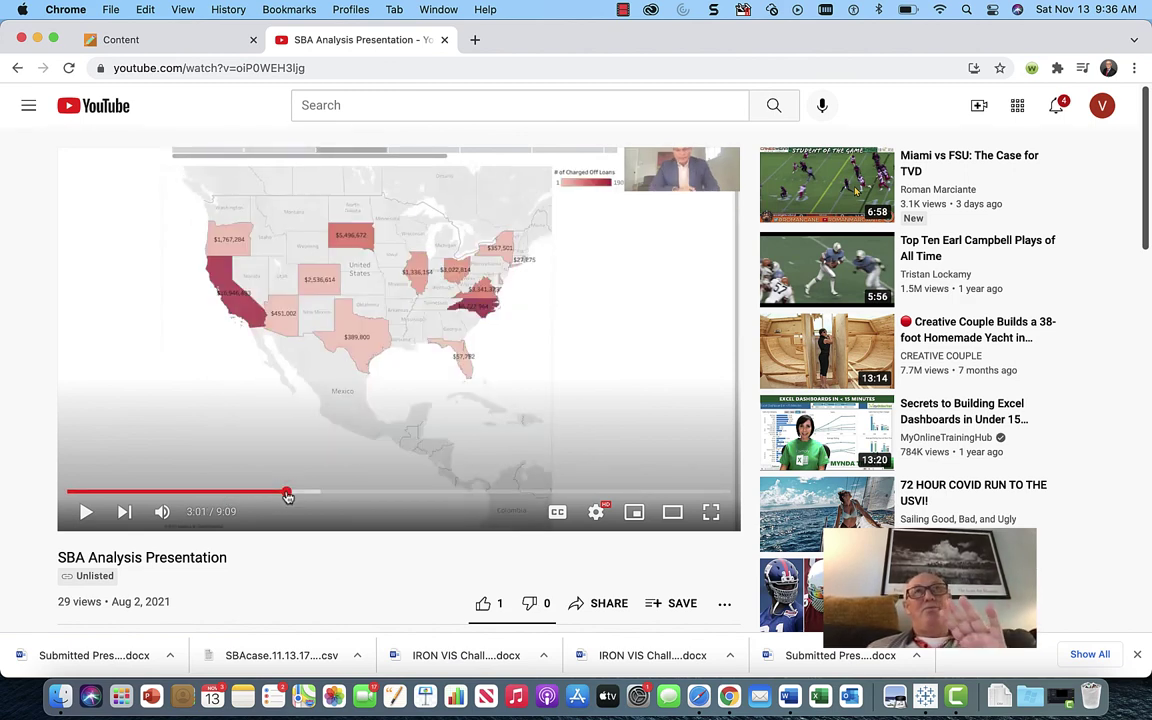